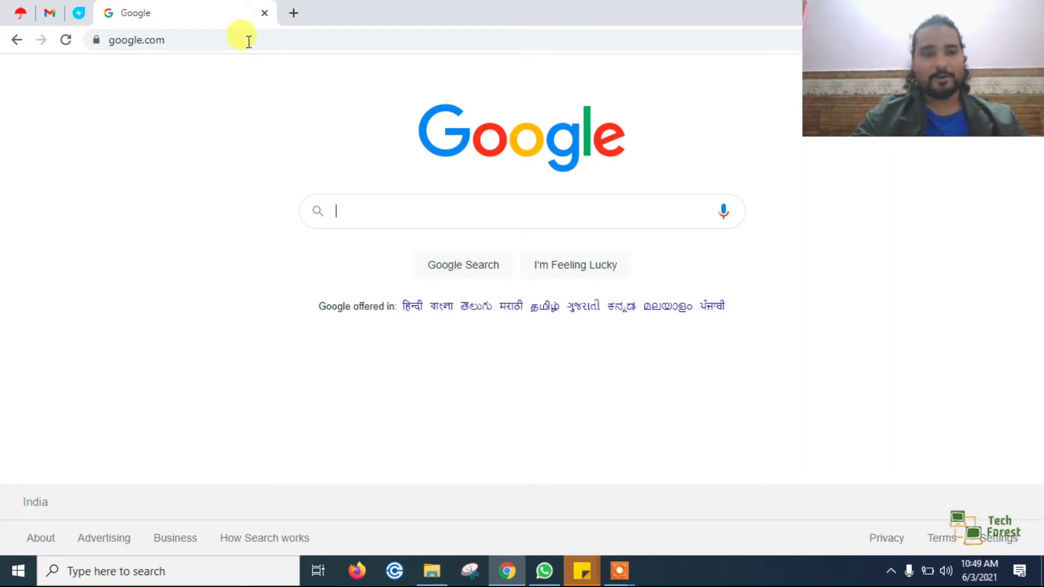
# Search Google for unmineable.com and open the unMineable website from the results
pyautogui.write('unmi')
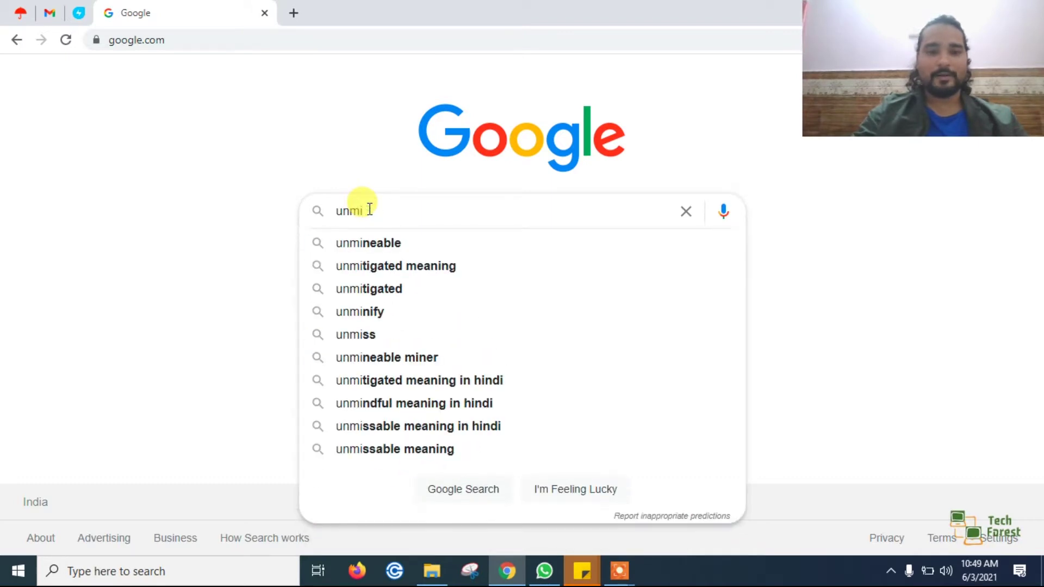
pyautogui.press('Down')
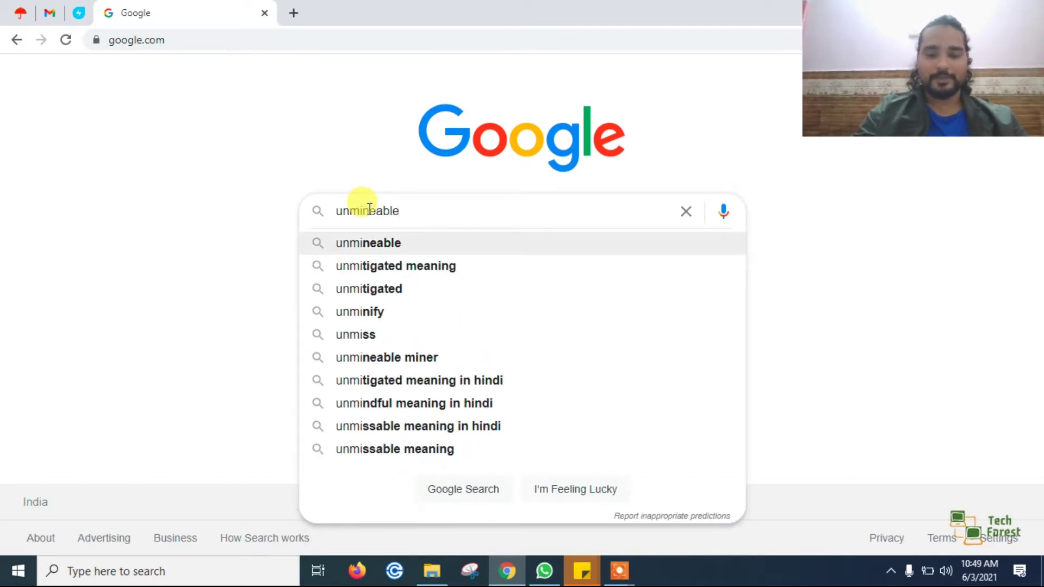
pyautogui.write('.com')
pyautogui.press('Return')
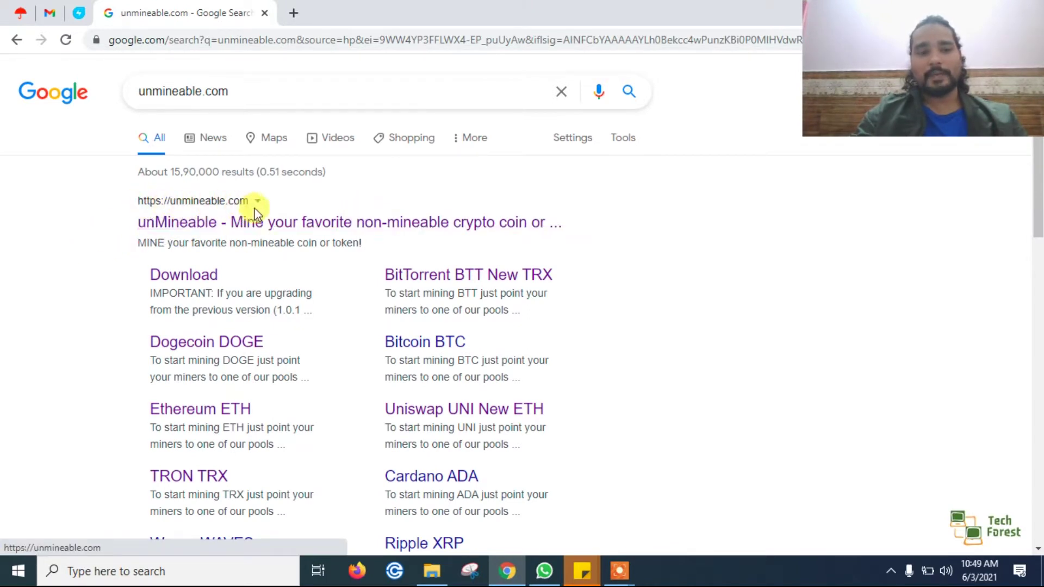
pyautogui.click(256, 234)
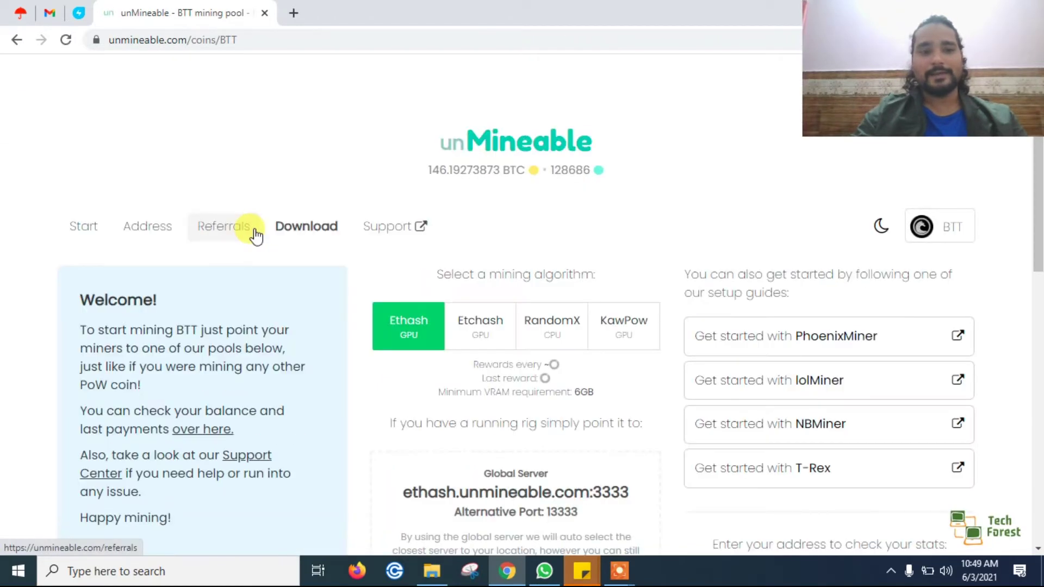
# Download the v1.1.0-beta-mfi Win 64bits miner with miner files included, and keep the zip file blocked as dangerous
pyautogui.click(302, 233)
pyautogui.scroll(-5, 303, 232)
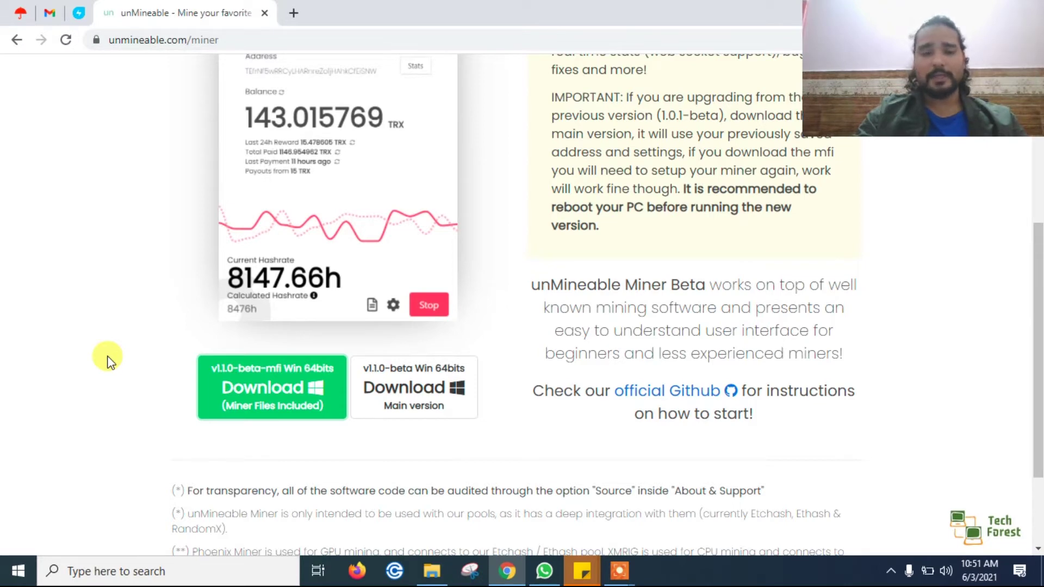
pyautogui.click(270, 391)
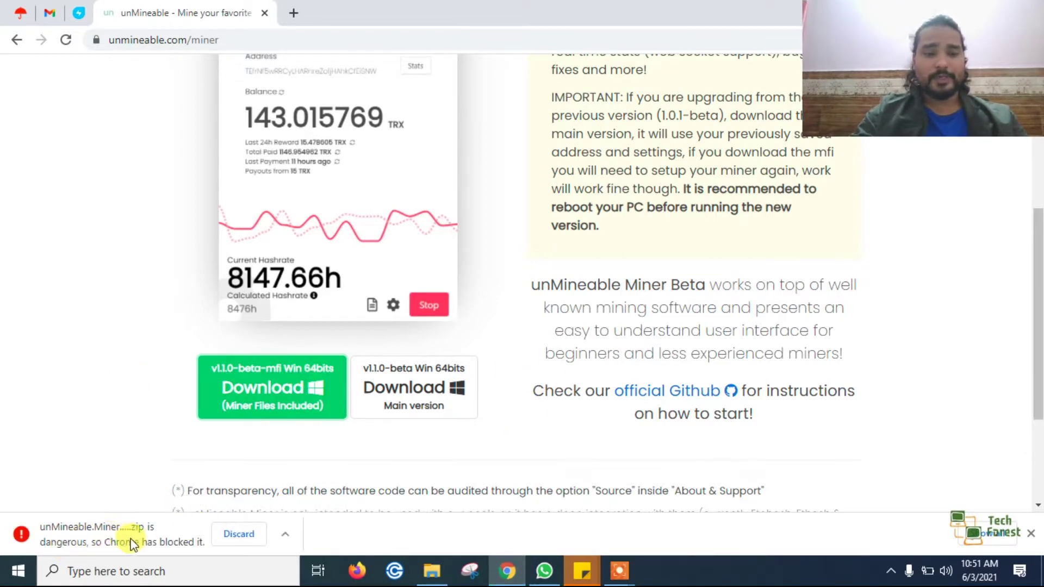
pyautogui.click(995, 534)
pyautogui.click(509, 252)
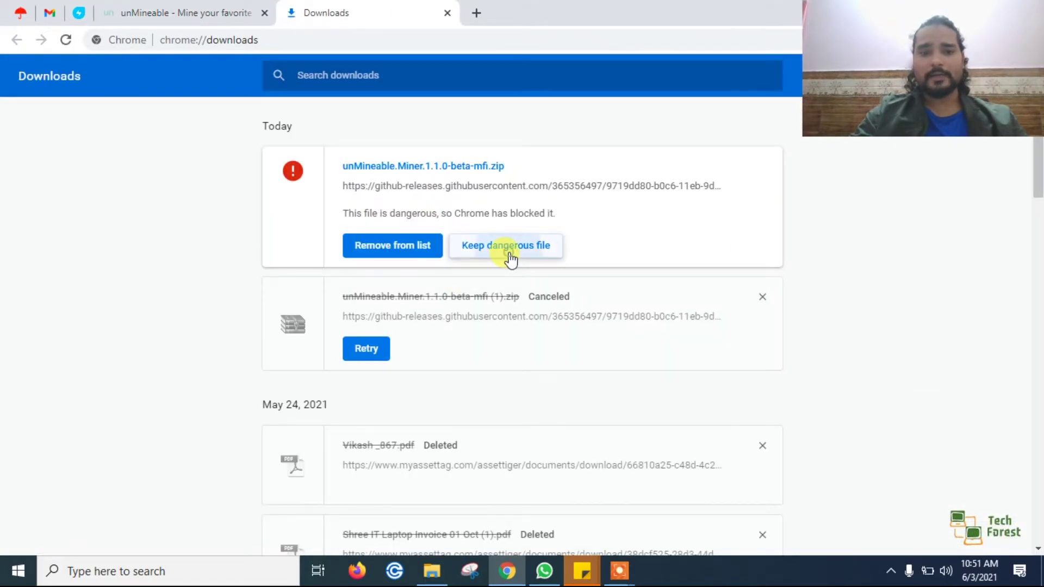
pyautogui.click(604, 151)
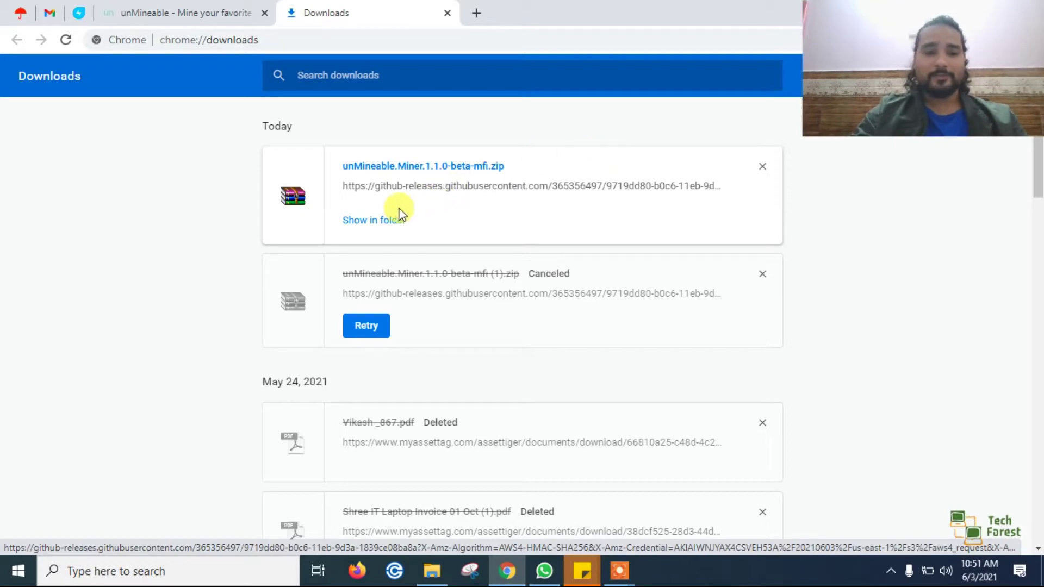
# Extract the downloaded zip into a folder named unMineable.Miner.1.1.0-beta-mfi within Downloads and open that folder
pyautogui.click(368, 223)
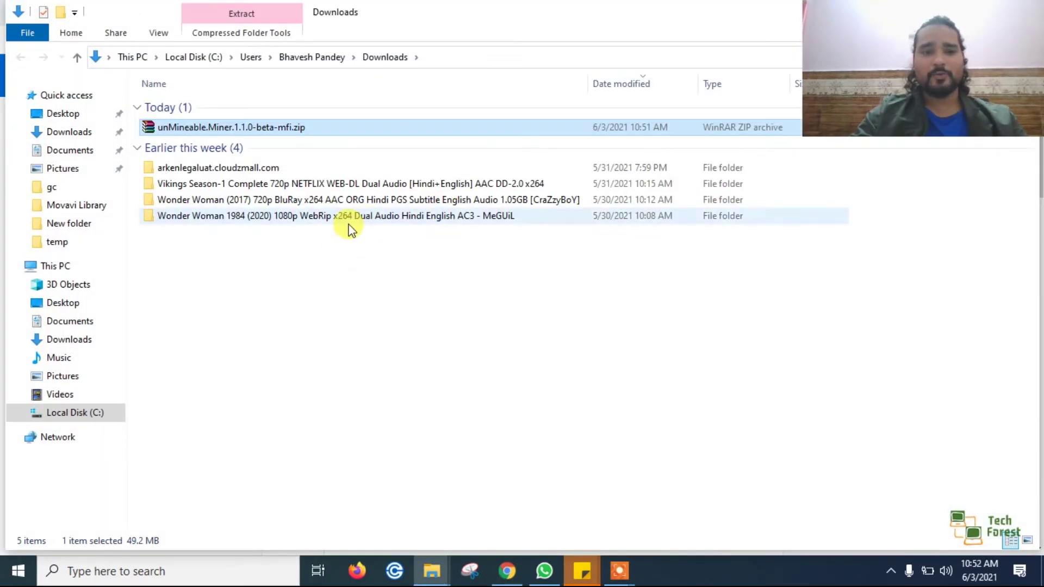
pyautogui.rightClick(215, 126)
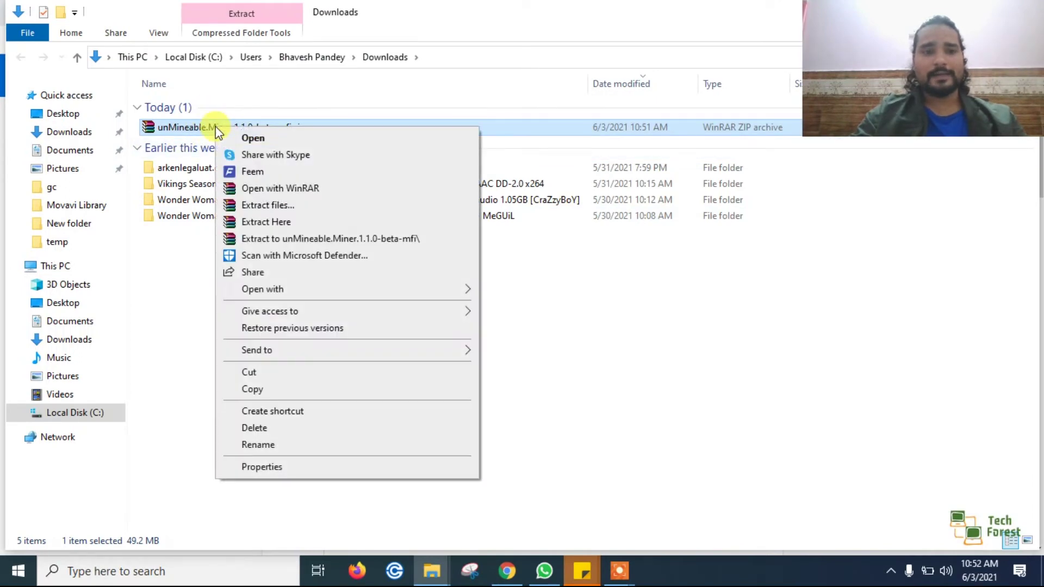
pyautogui.click(275, 243)
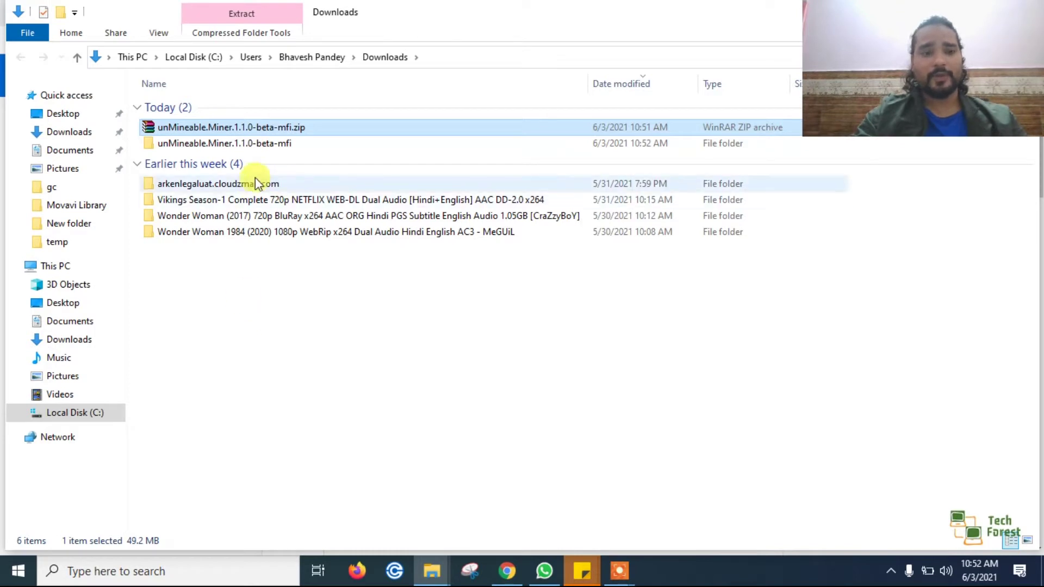
pyautogui.doubleClick(263, 144)
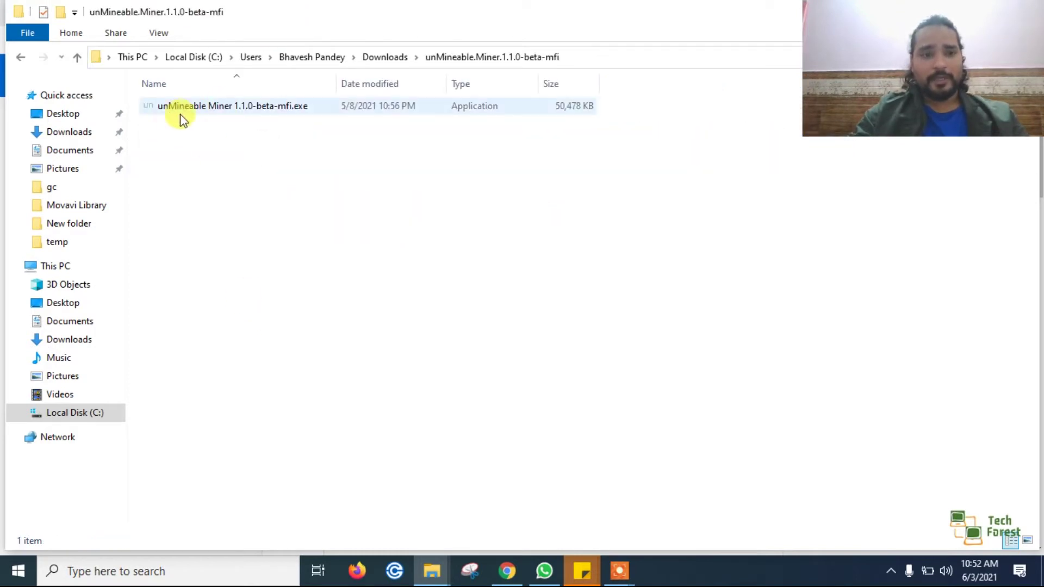
pyautogui.click(200, 113)
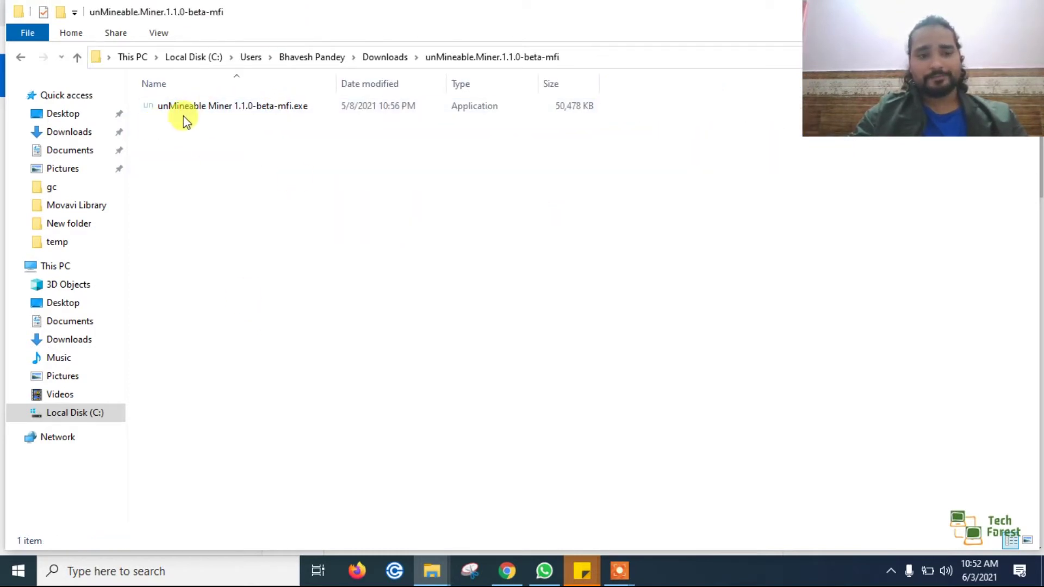
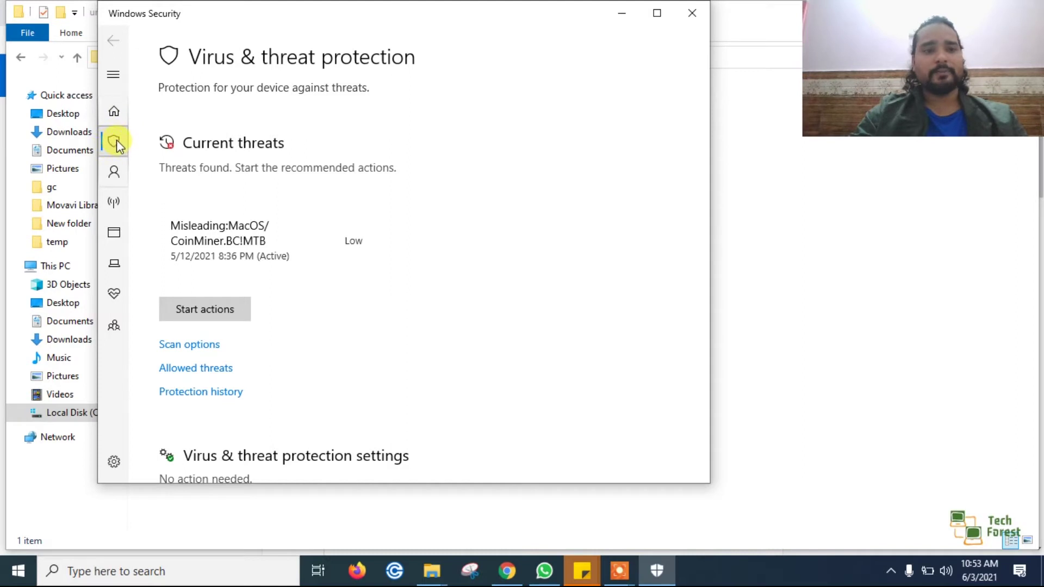
# Turn off Real-time protection in the Virus & threat protection settings of Windows Security
pyautogui.scroll(-2, 500, 303)
pyautogui.scroll(-3, 497, 303)
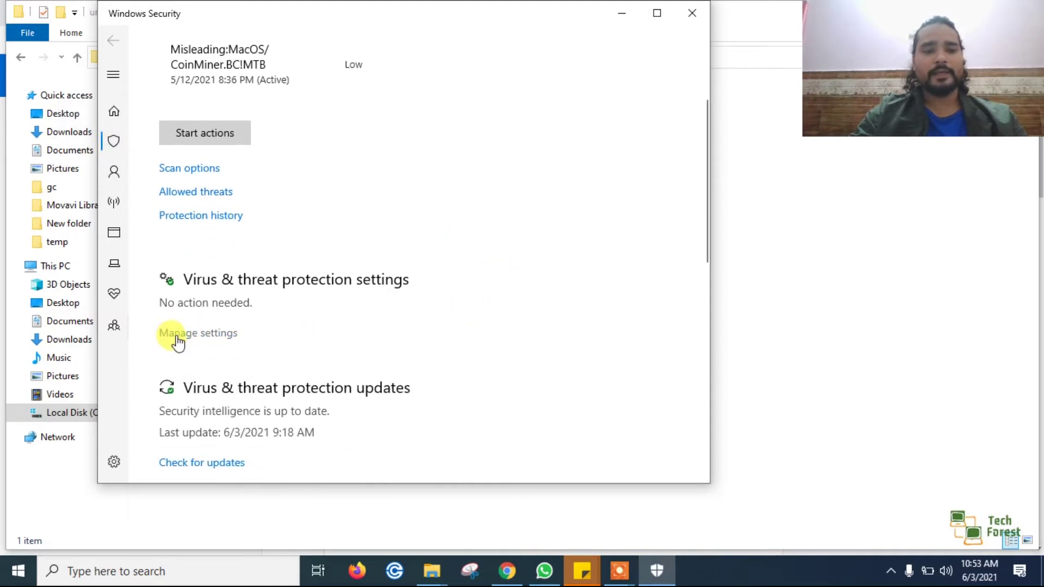
pyautogui.click(185, 337)
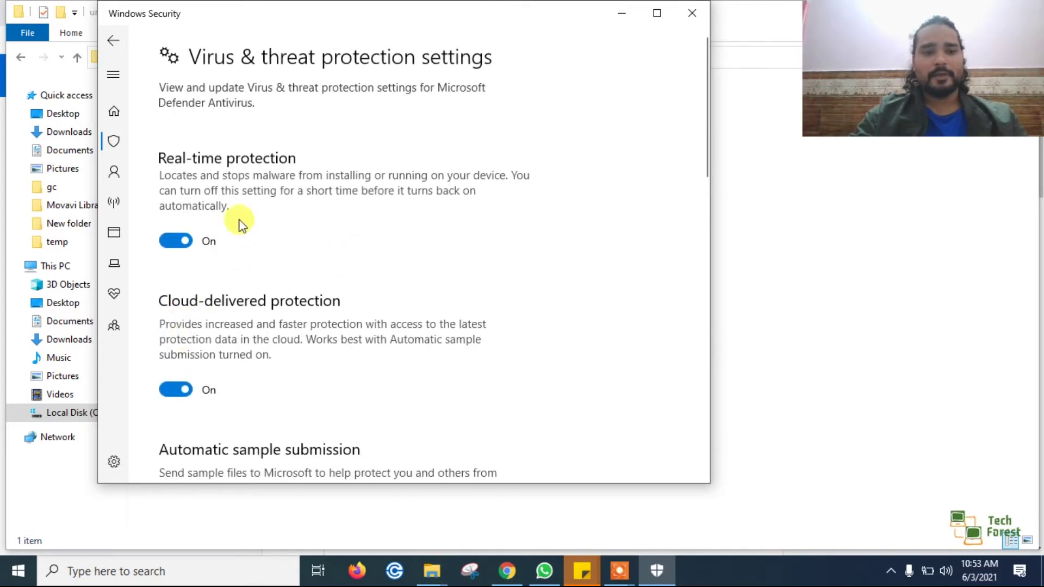
pyautogui.scroll(-2, 292, 318)
pyautogui.scroll(-8, 292, 318)
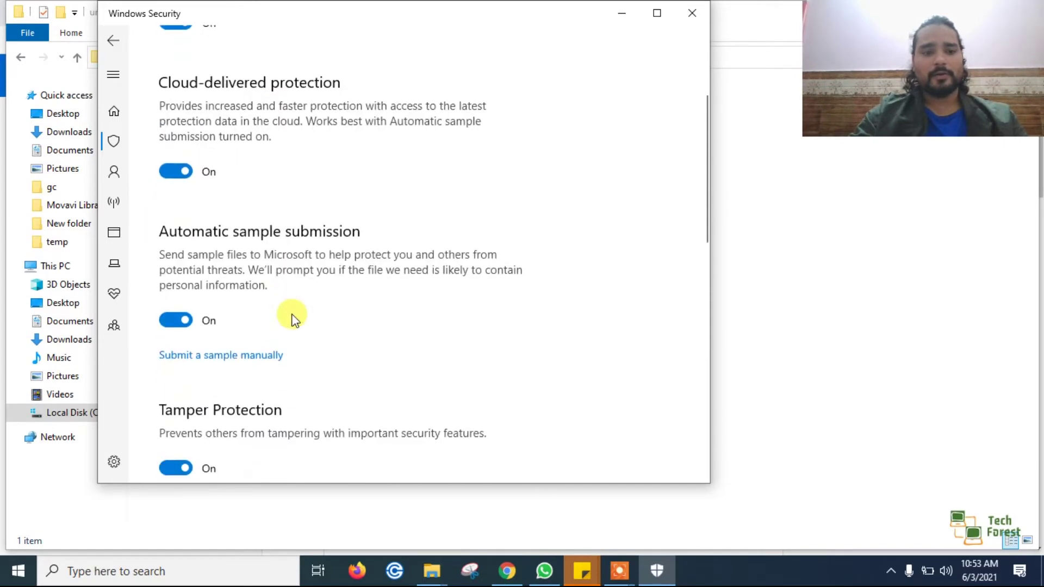
pyautogui.scroll(10, 291, 318)
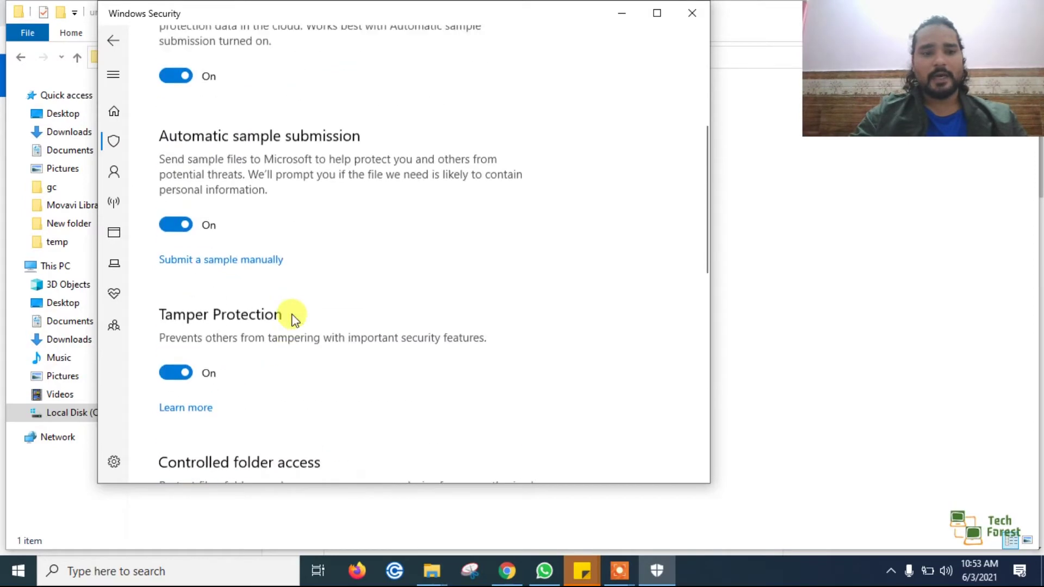
pyautogui.click(176, 241)
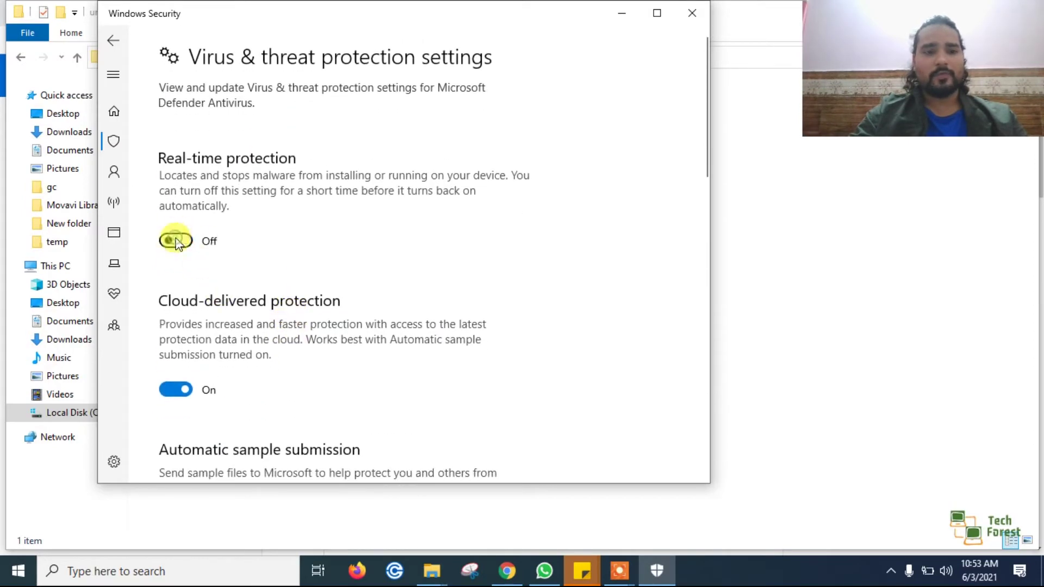
pyautogui.click(457, 377)
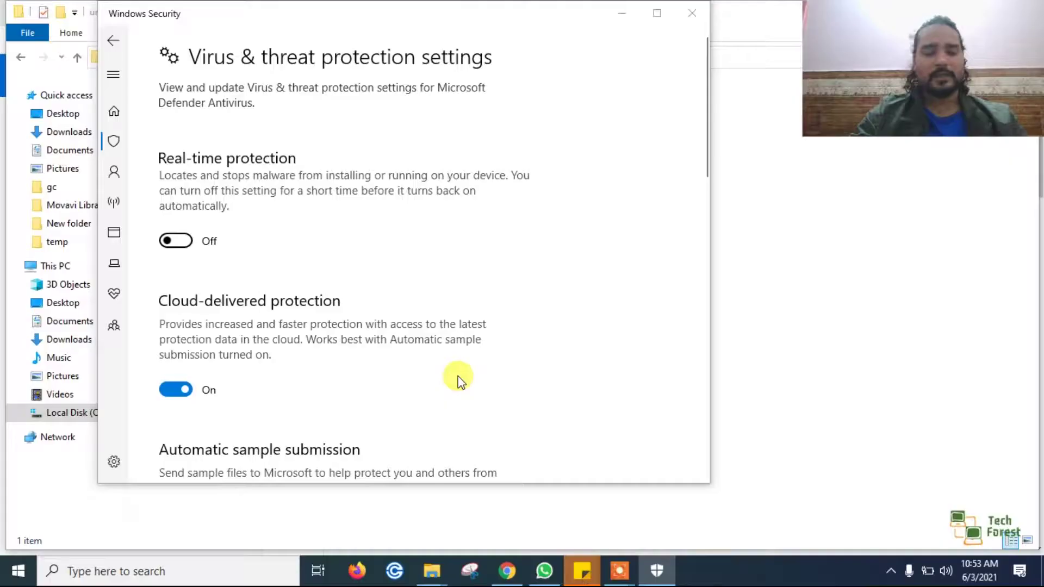
# Turn off Cloud-delivered protection, Automatic sample submission and Tamper Protection
pyautogui.click(179, 399)
pyautogui.scroll(-2, 180, 413)
pyautogui.click(174, 474)
pyautogui.scroll(-3, 174, 471)
pyautogui.click(165, 470)
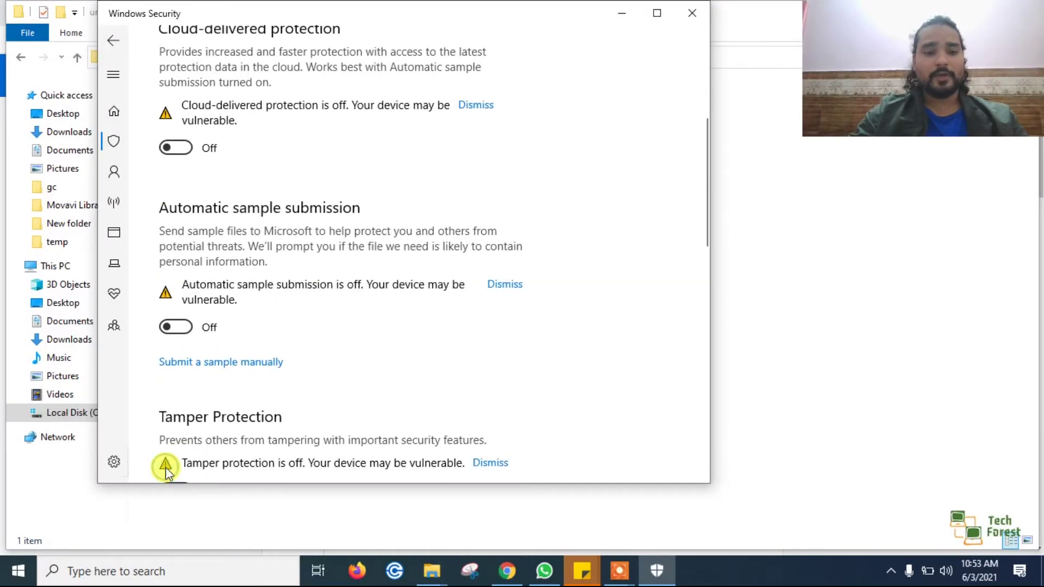
pyautogui.scroll(-6, 166, 471)
pyautogui.scroll(2, 257, 234)
pyautogui.scroll(10, 258, 234)
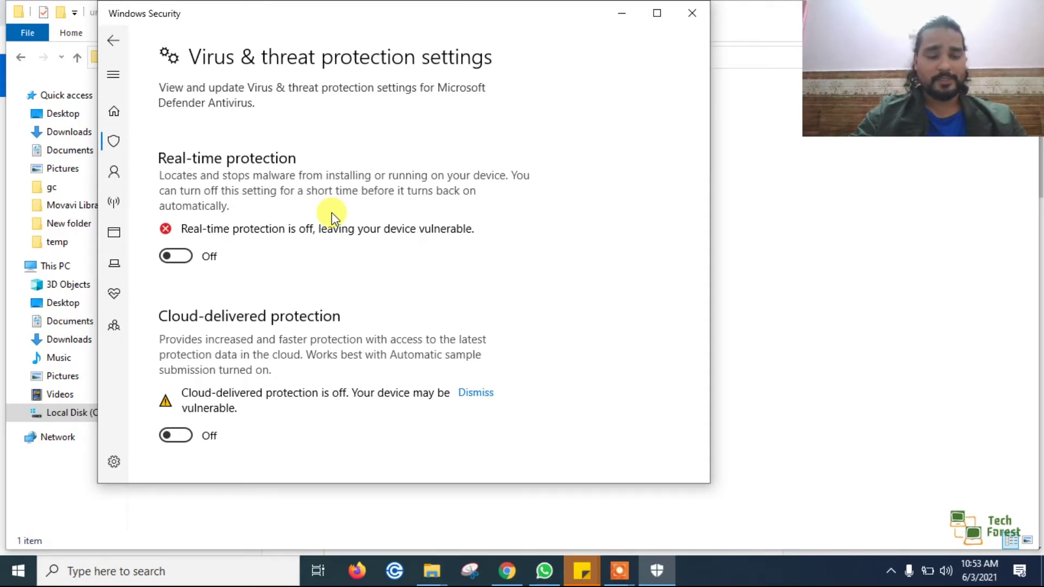
# Add unMineable Miner 1.1.0-beta-mfi.exe from its extracted folder in Downloads as a file exclusion for Microsoft Defender Antivirus
pyautogui.scroll(-8, 332, 217)
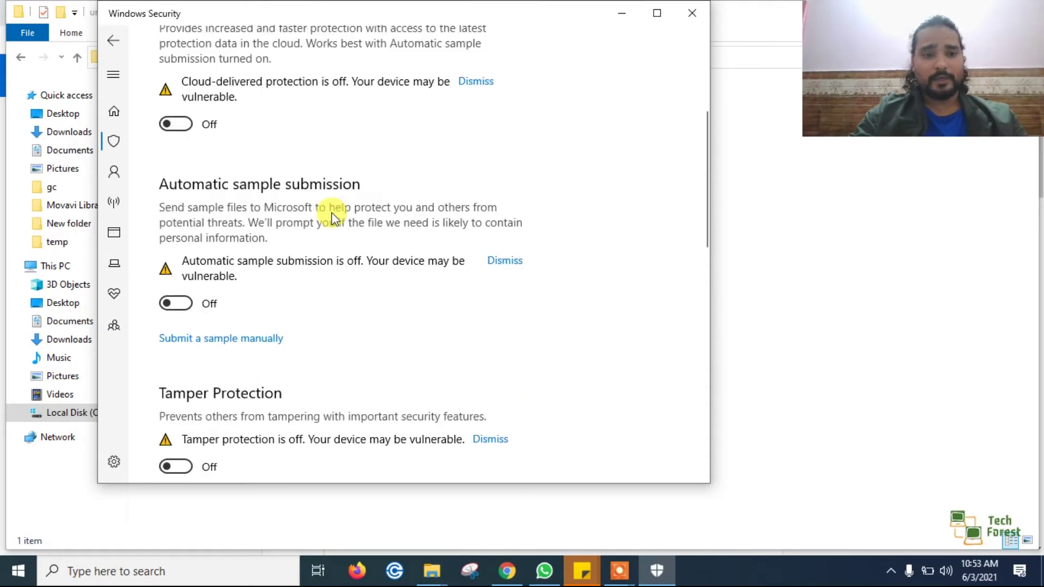
pyautogui.scroll(-5, 333, 217)
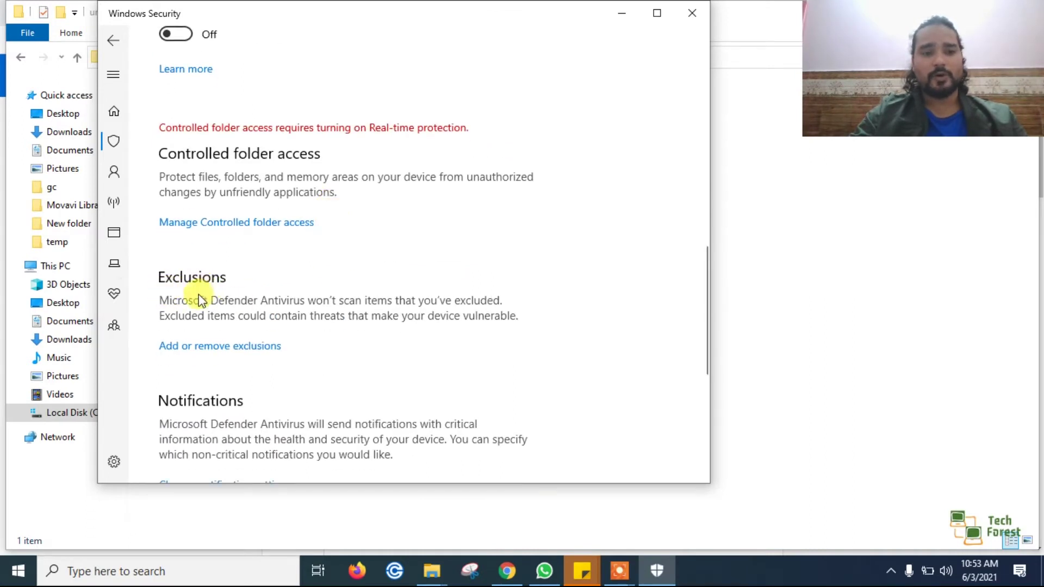
pyautogui.click(211, 353)
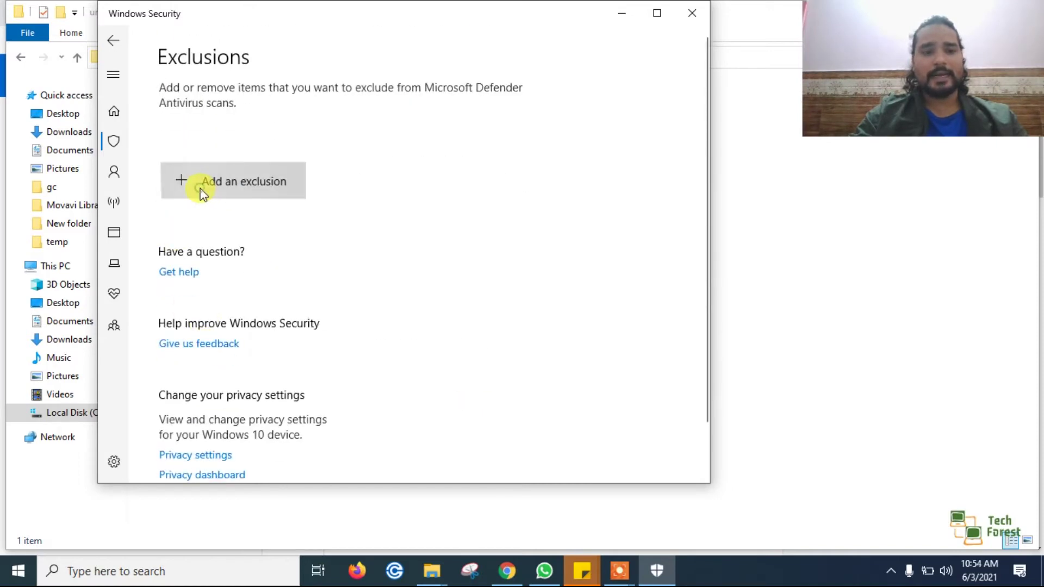
pyautogui.click(202, 193)
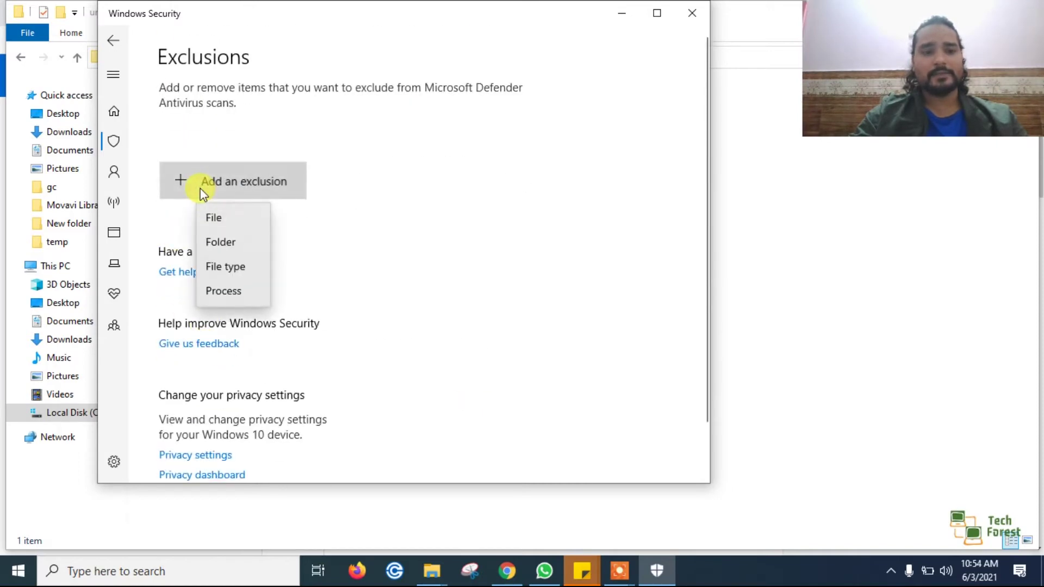
pyautogui.click(222, 219)
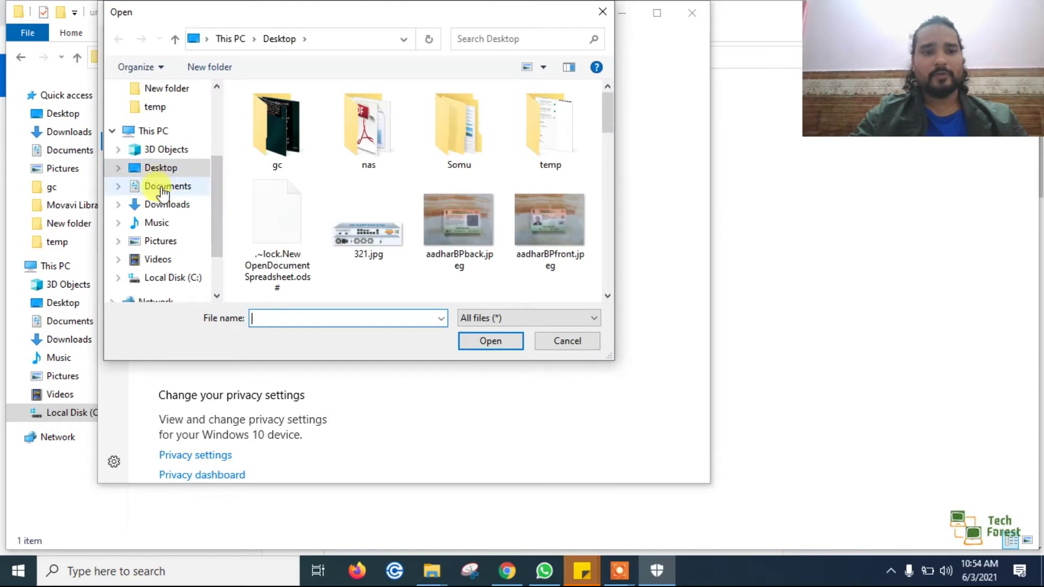
pyautogui.click(164, 190)
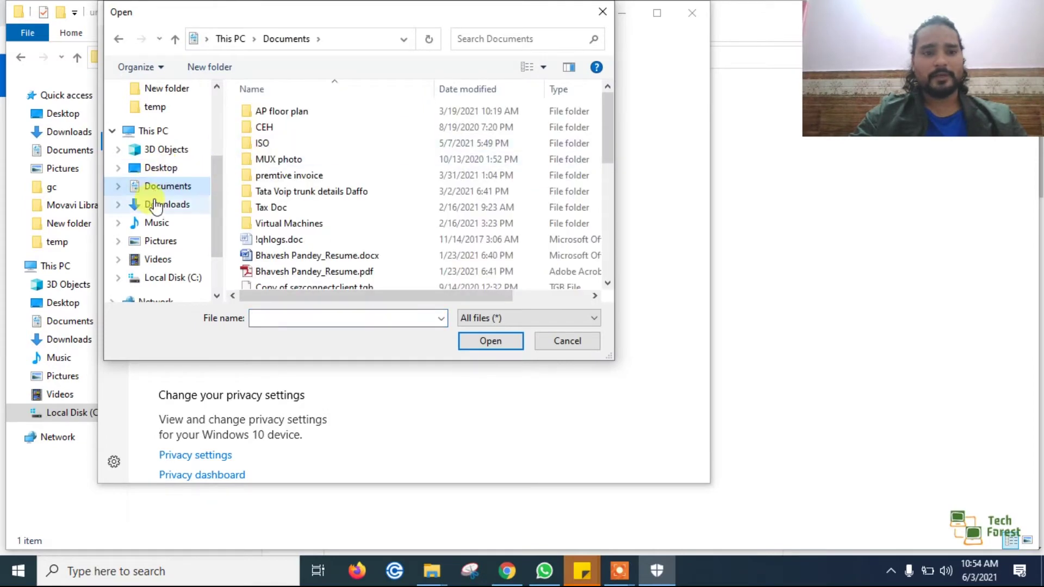
pyautogui.click(151, 205)
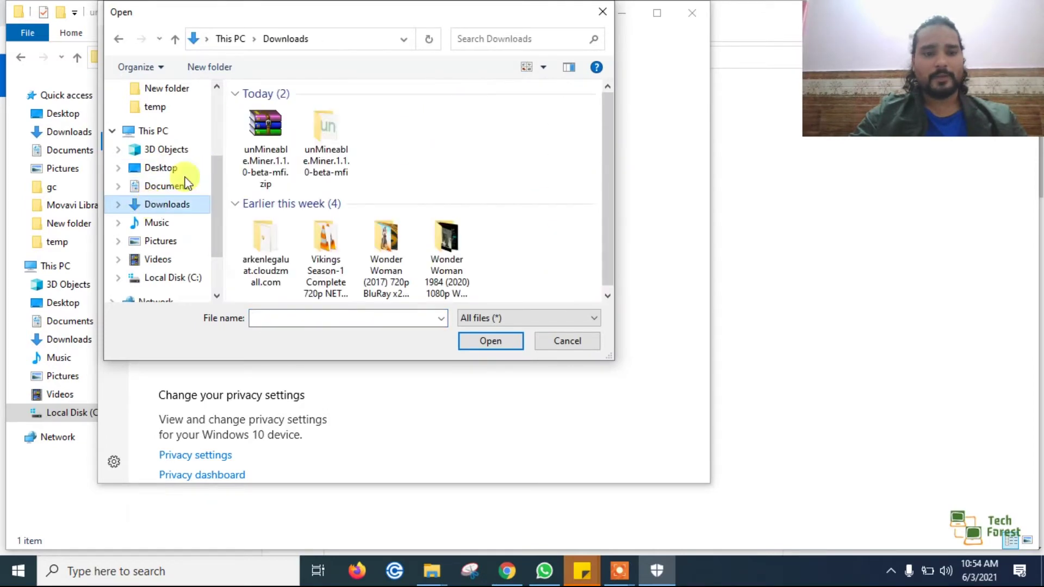
pyautogui.doubleClick(305, 152)
pyautogui.click(296, 114)
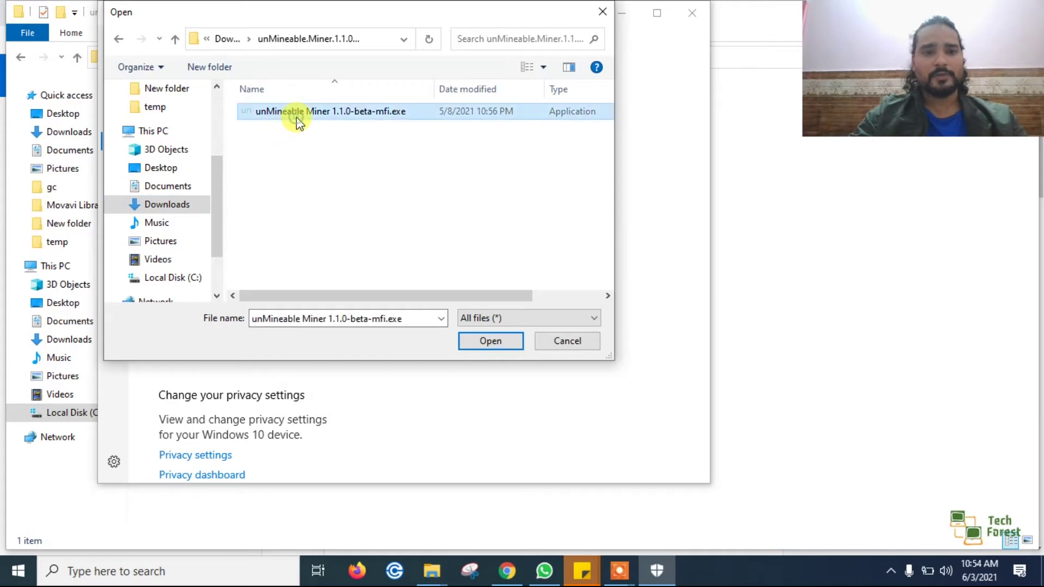
pyautogui.click(489, 341)
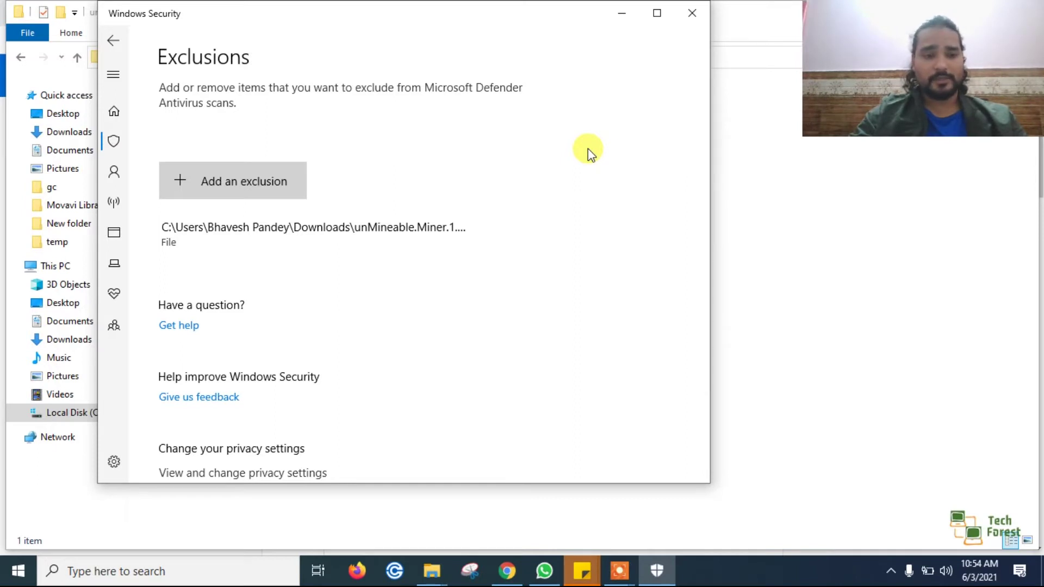
# Close Windows Security, launch unMineable Miner 1.1.0-beta-mfi.exe and continue past its welcome screen to the mining hardware selection
pyautogui.scroll(-3, 347, 231)
pyautogui.scroll(3, 347, 231)
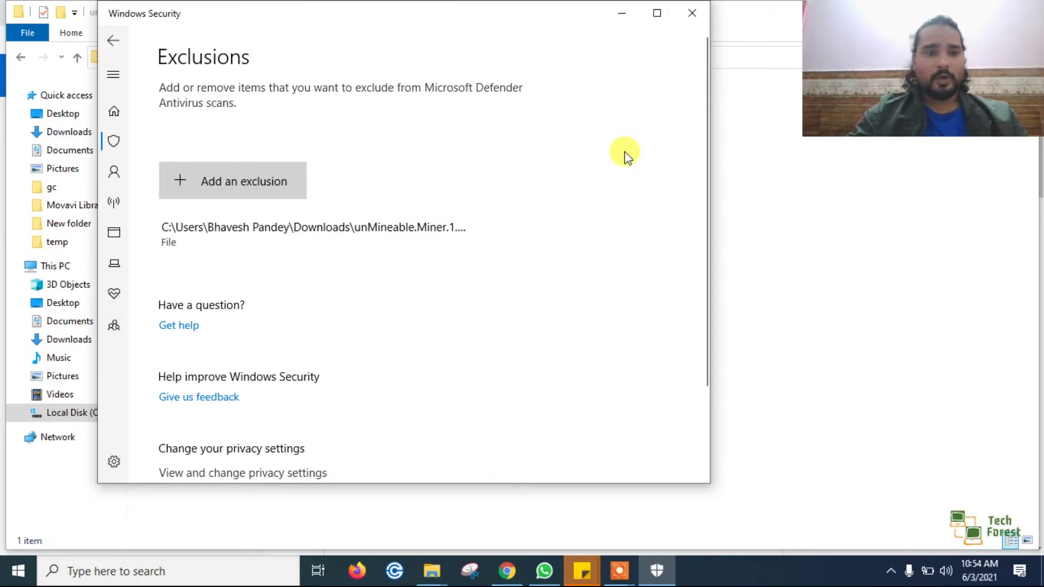
pyautogui.click(692, 27)
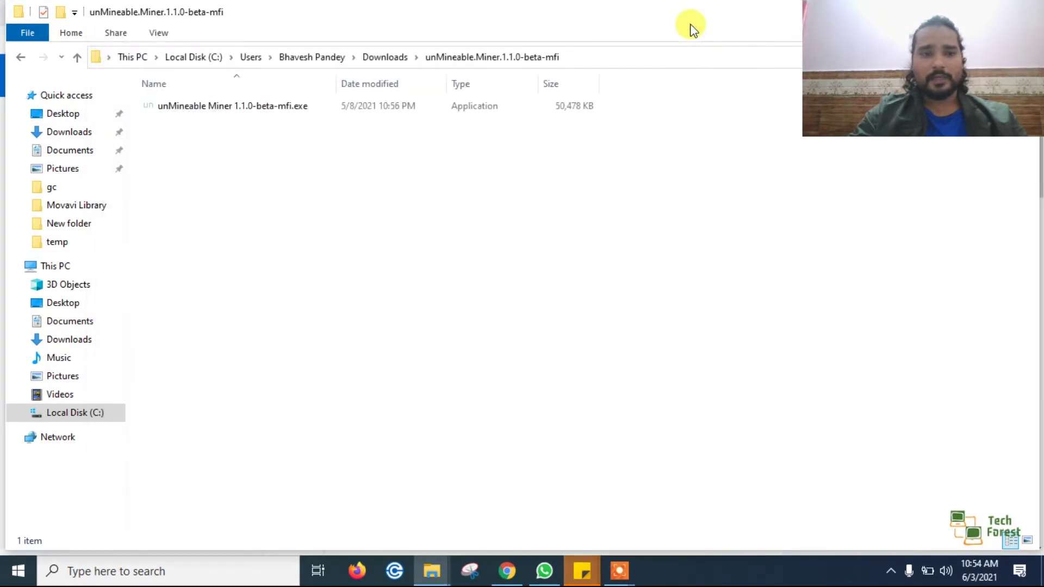
pyautogui.doubleClick(247, 110)
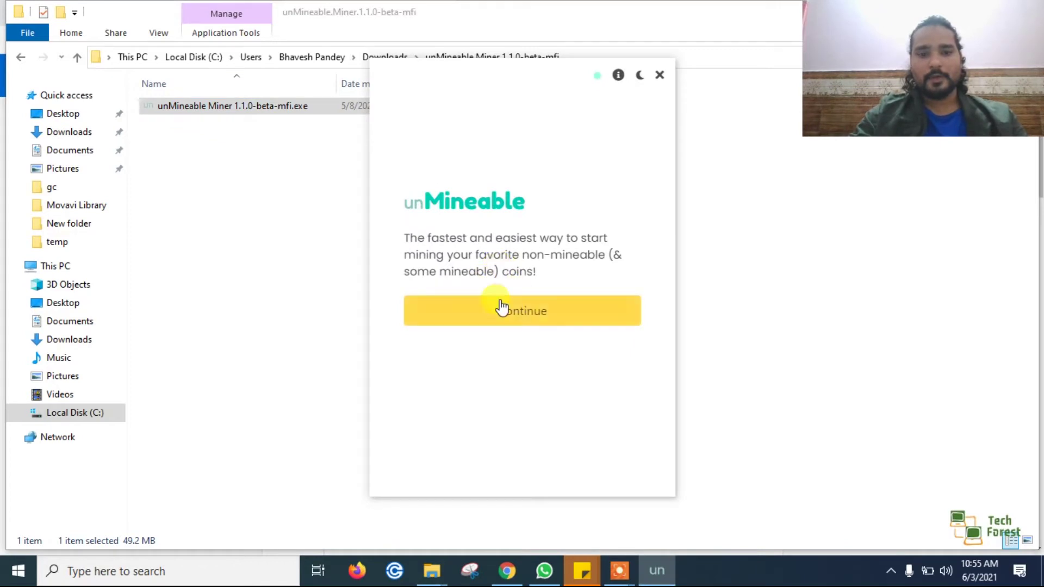
pyautogui.click(503, 314)
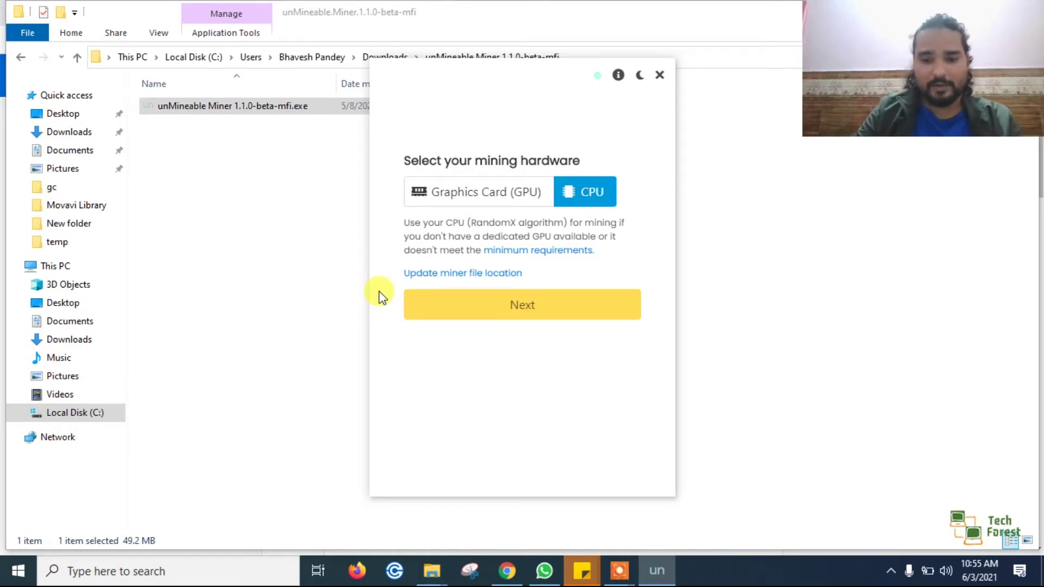
# Check the computer's processor and installed memory in the Windows System information window, and close it
pyautogui.press('super')
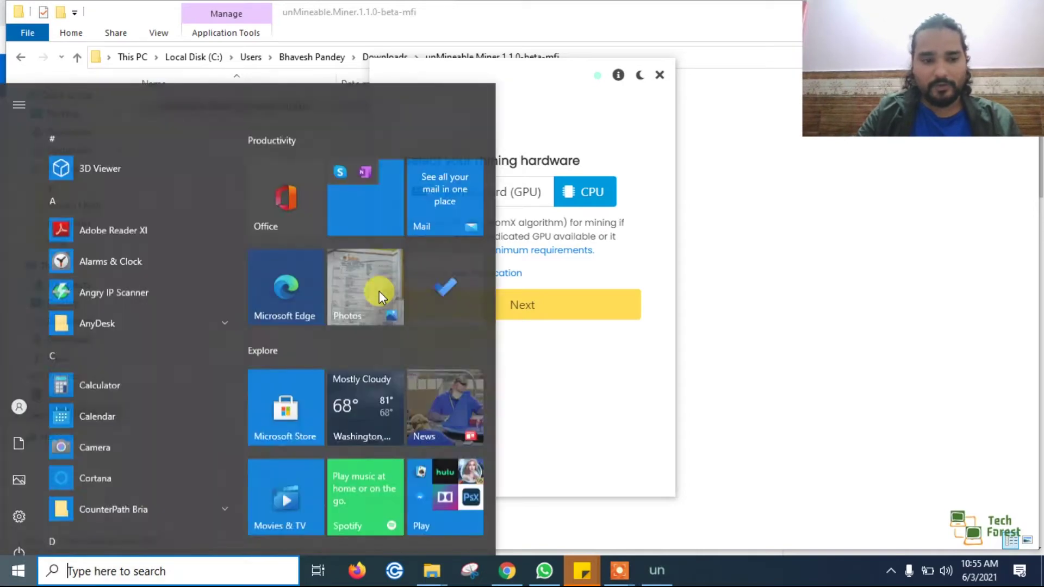
pyautogui.write('pc')
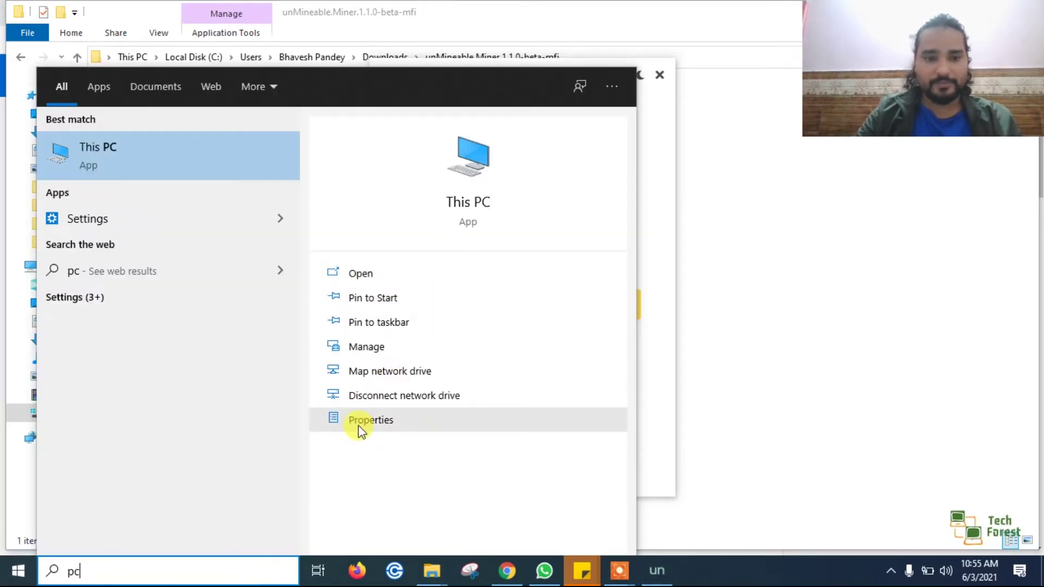
pyautogui.press('Escape')
pyautogui.press('super+Pause')
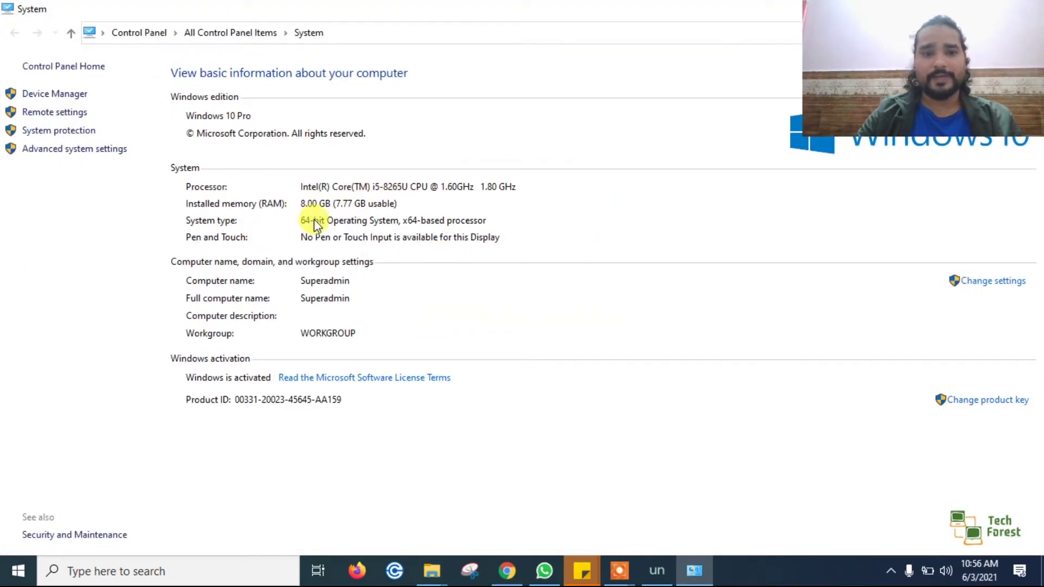
pyautogui.doubleClick(677, 10)
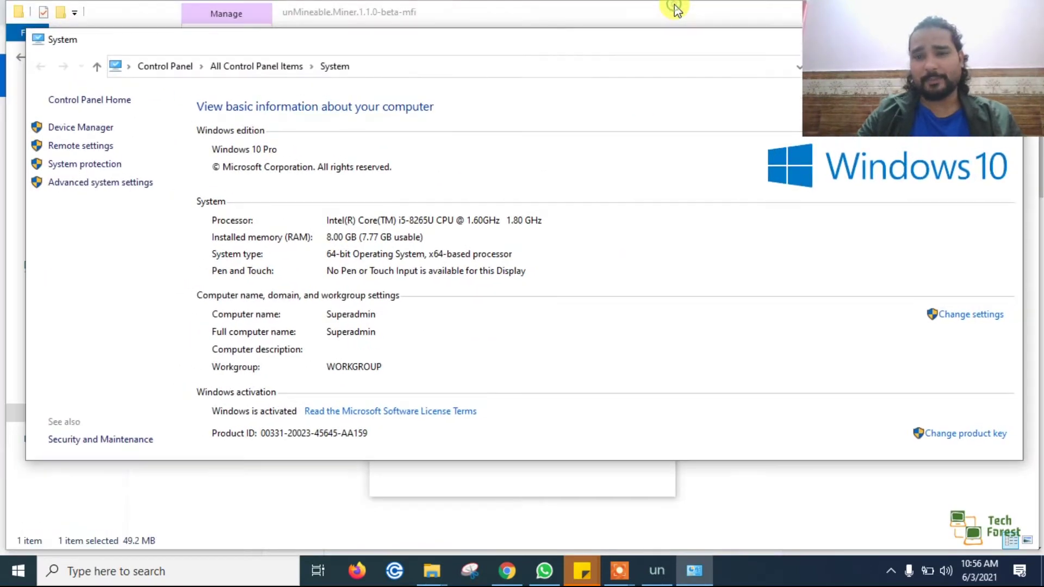
pyautogui.moveTo(579, 43); pyautogui.dragTo(429, 278)
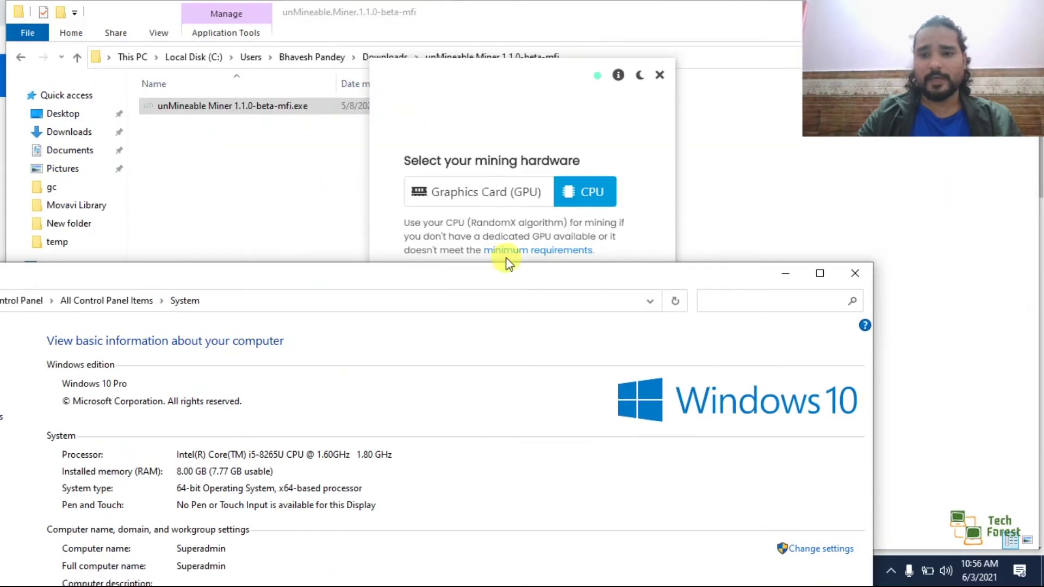
pyautogui.click(856, 274)
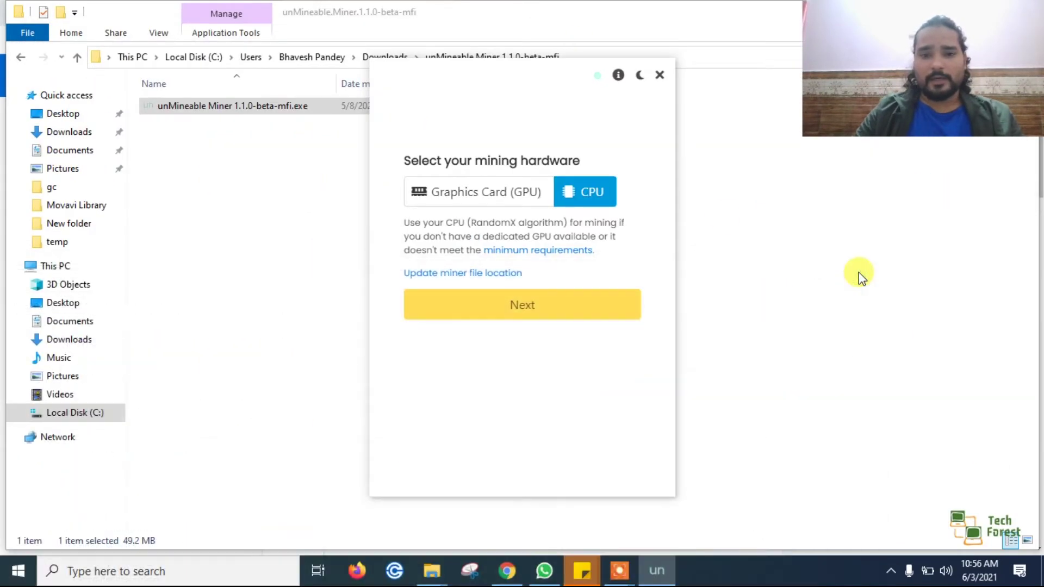
# Choose CPU rather than the graphics card as the mining hardware and continue to the coin selection
pyautogui.click(473, 196)
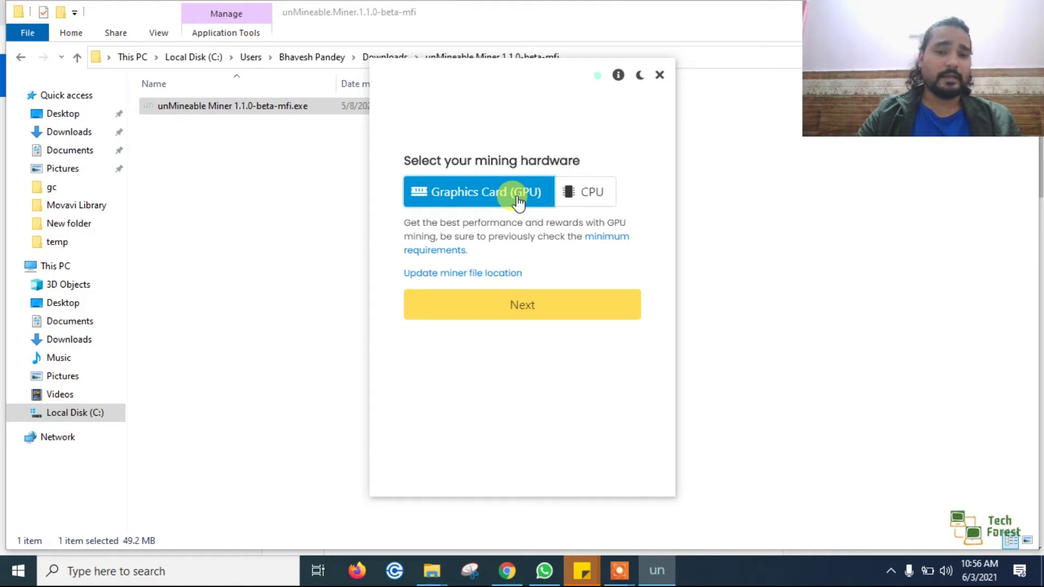
pyautogui.click(588, 207)
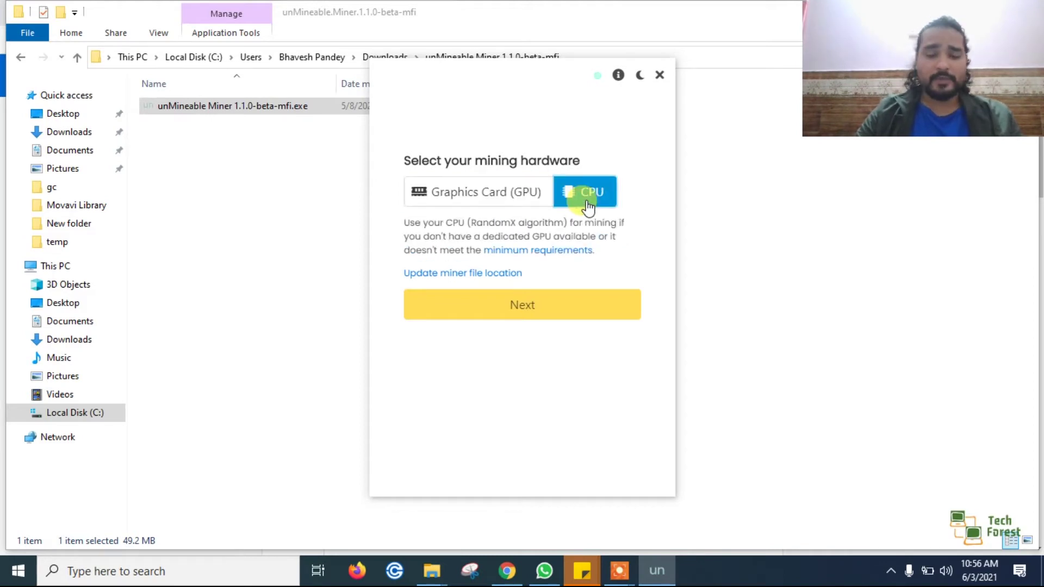
pyautogui.click(515, 309)
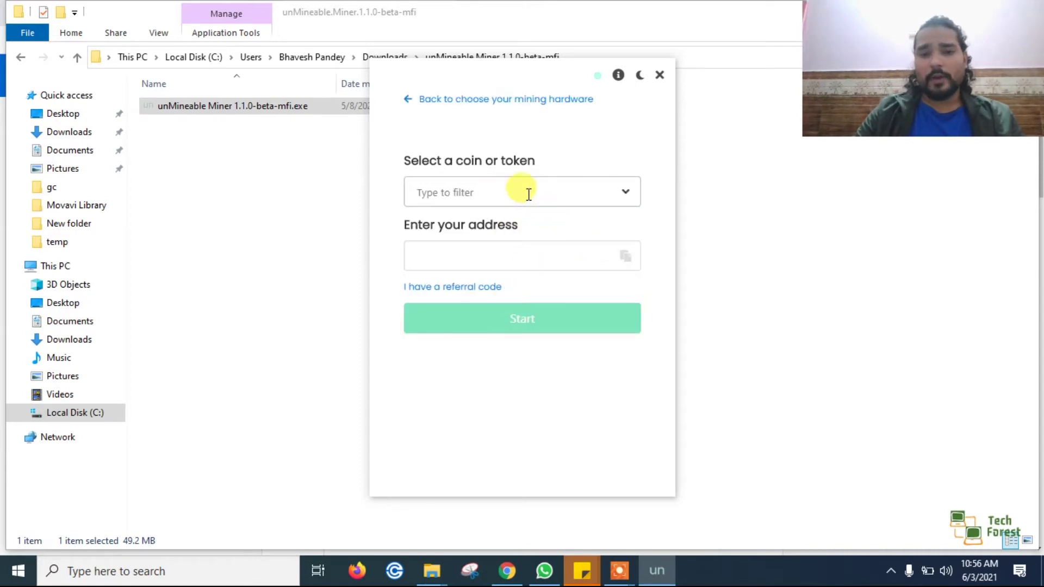
# Look through the available coins, filter the list by "tro" and select TRON (TRX) as the coin to mine
pyautogui.click(584, 201)
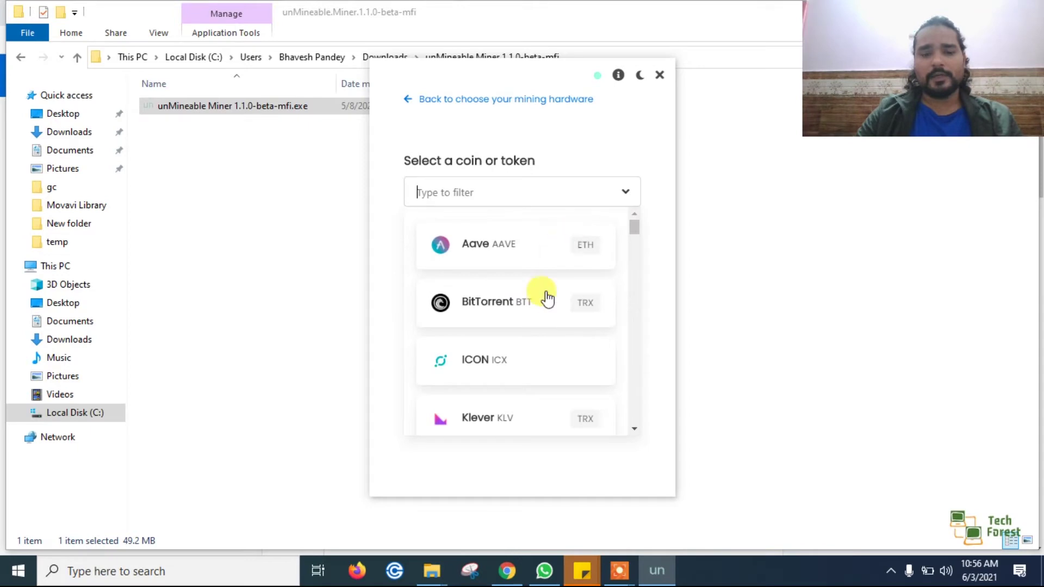
pyautogui.scroll(-15, 546, 299)
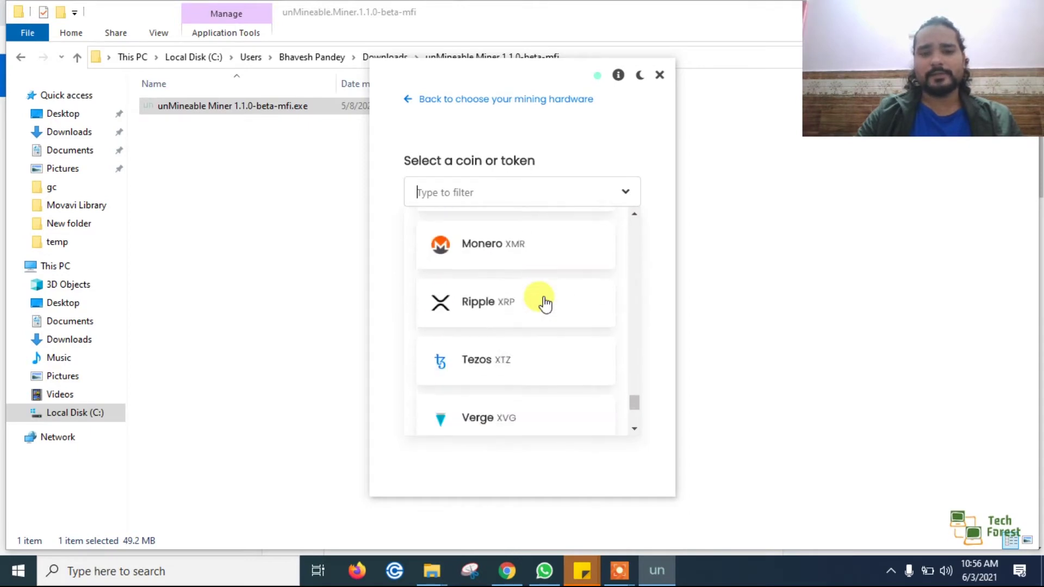
pyautogui.scroll(-3, 545, 304)
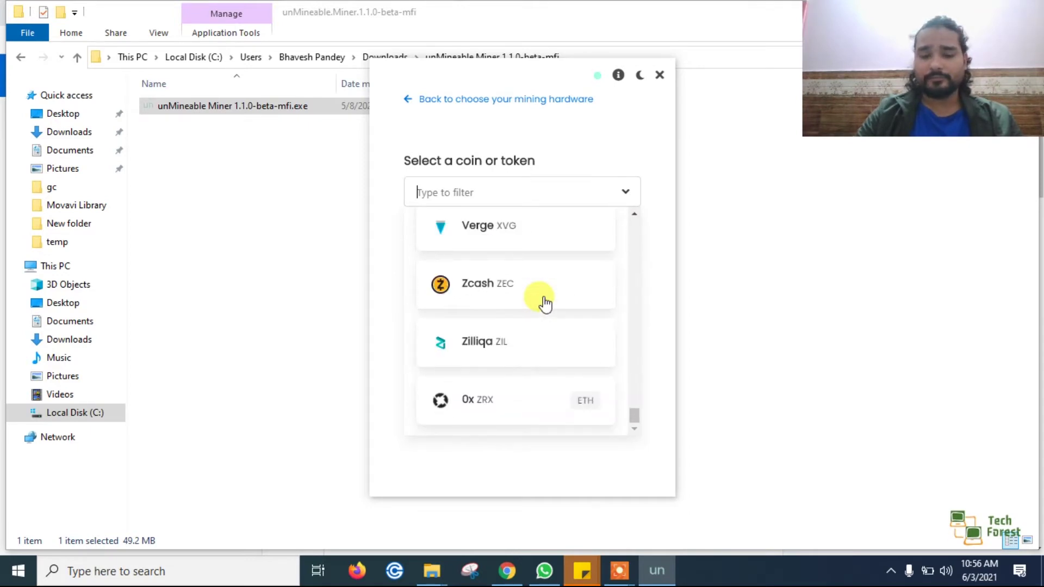
pyautogui.scroll(20, 545, 305)
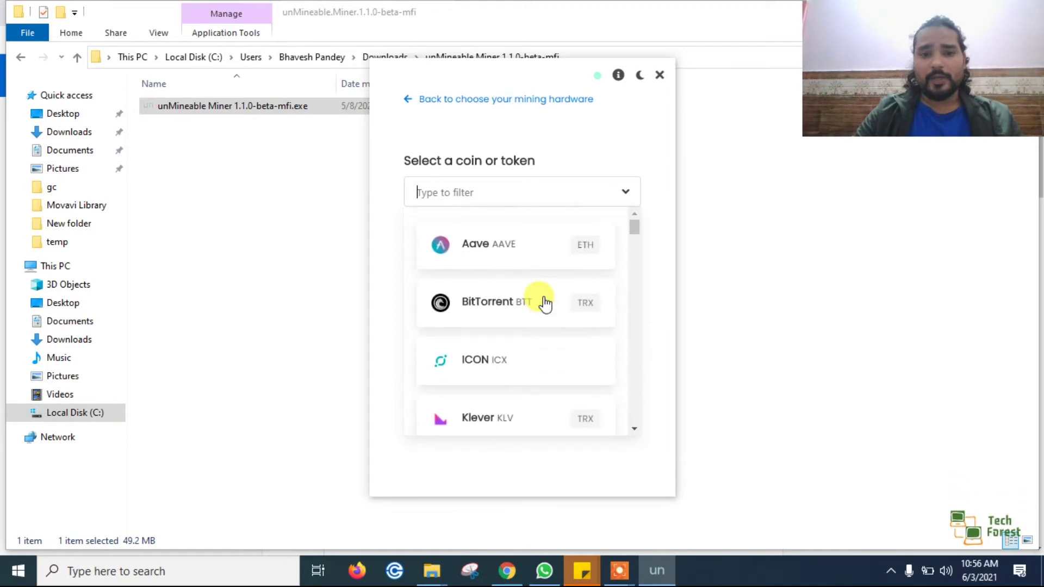
pyautogui.write('b')
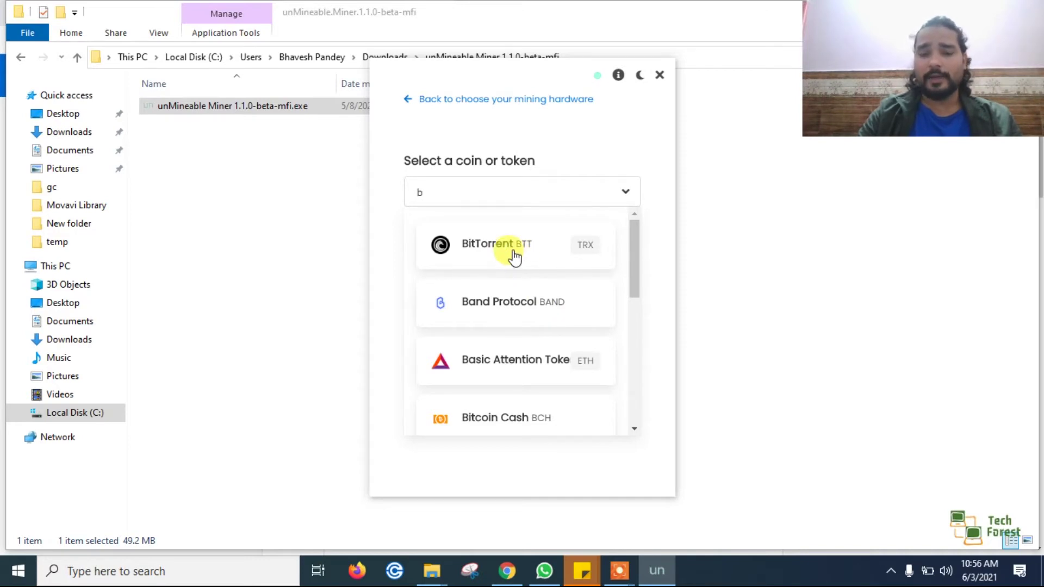
pyautogui.press('BackSpace')
pyautogui.write('tro')
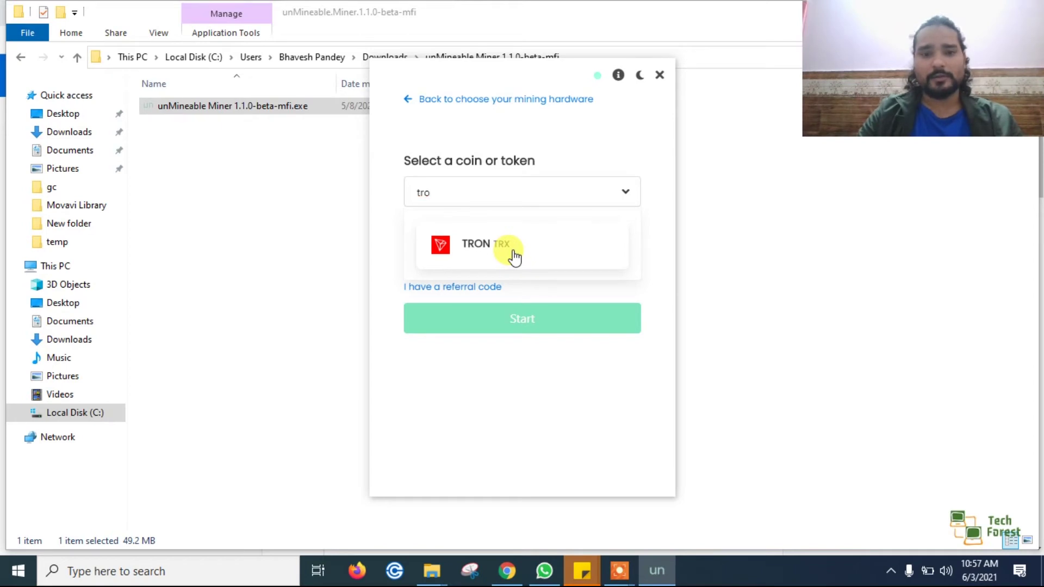
pyautogui.click(513, 256)
# Paste the TRX wallet address into the address field and start mining
pyautogui.click(550, 253)
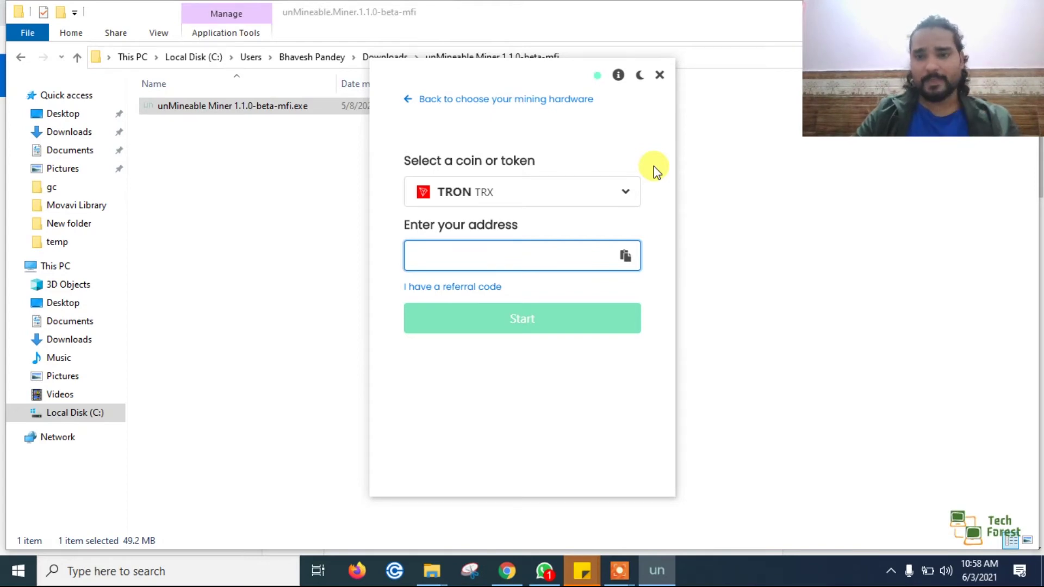
pyautogui.hotkey('ctrl', 'v')
pyautogui.click(653, 227)
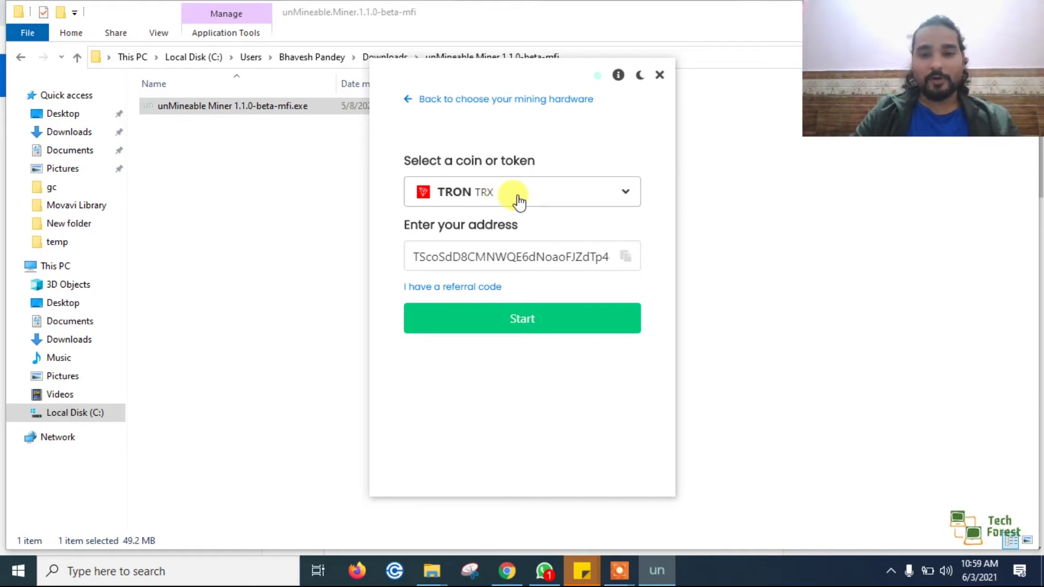
pyautogui.click(499, 319)
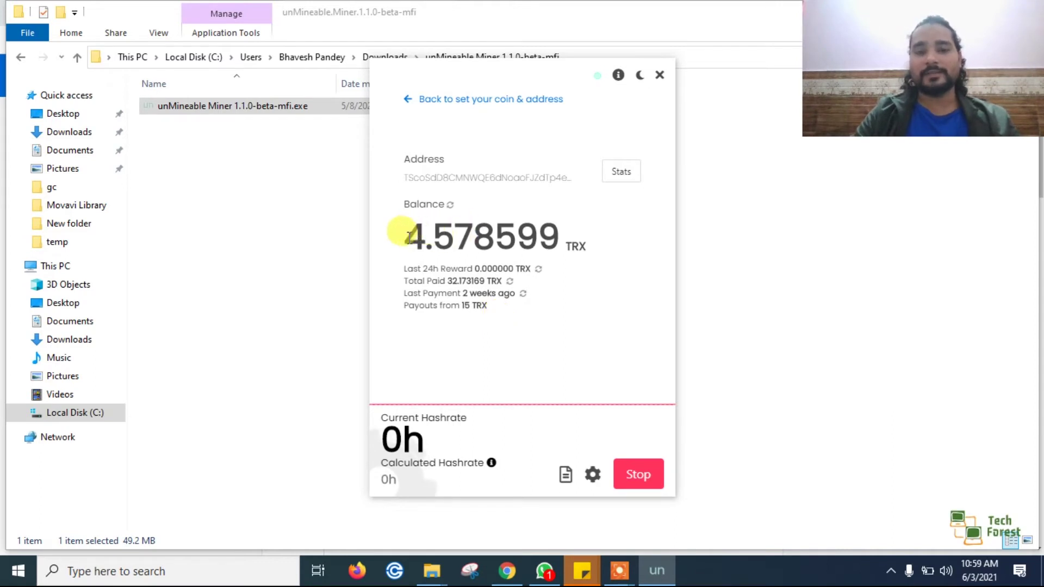
pyautogui.moveTo(402, 238); pyautogui.dragTo(591, 263)
pyautogui.click(459, 241)
pyautogui.click(423, 234)
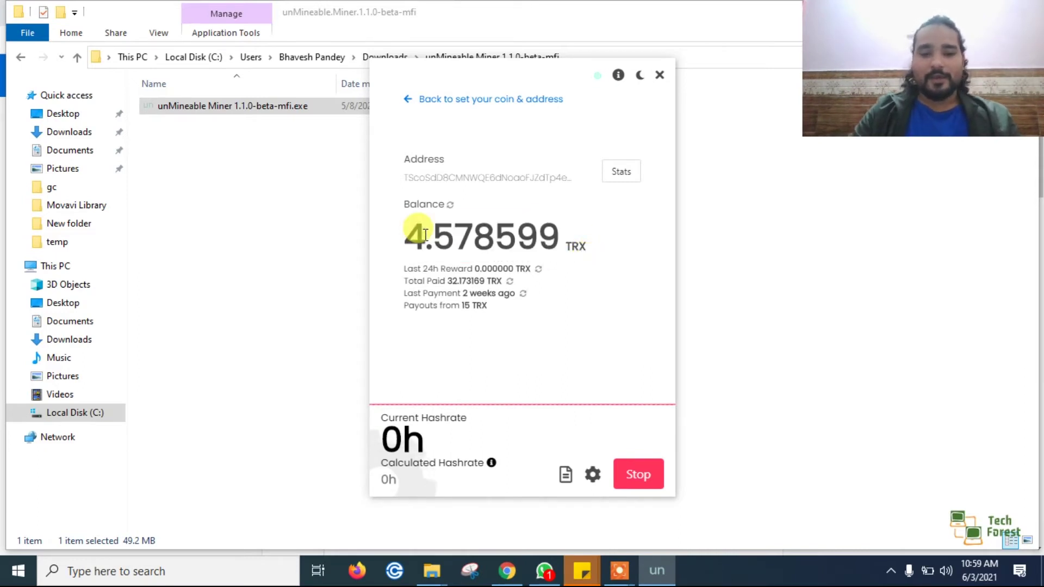
# Open the miner settings and set the mining intensity to High
pyautogui.click(592, 472)
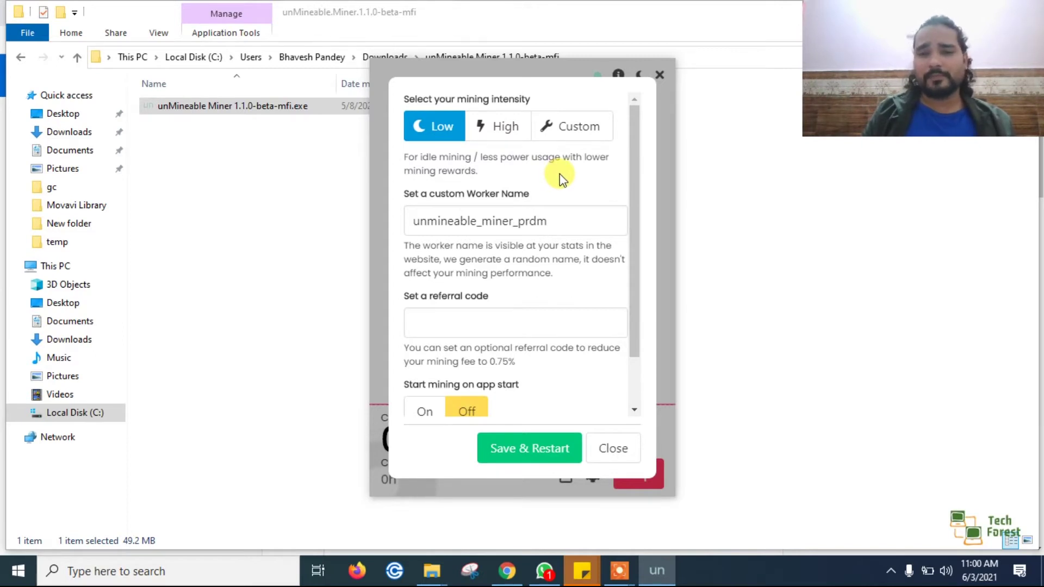
pyautogui.click(515, 134)
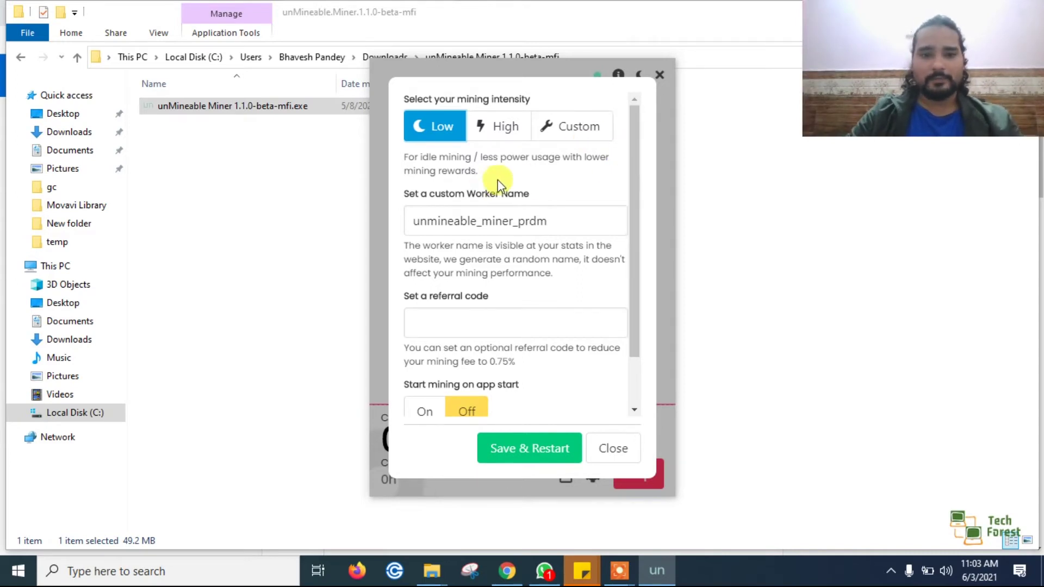
pyautogui.click(445, 130)
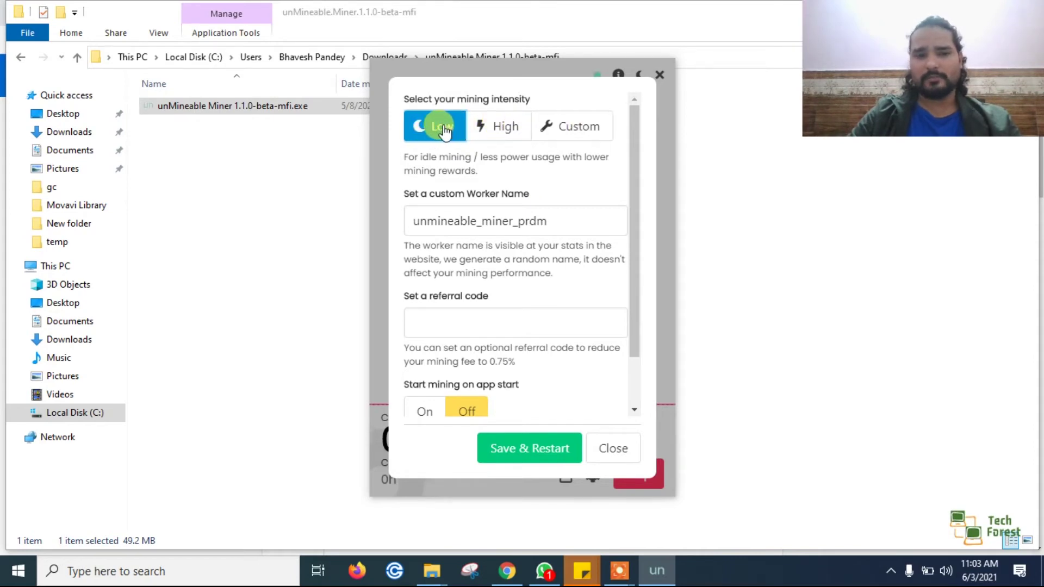
pyautogui.click(489, 131)
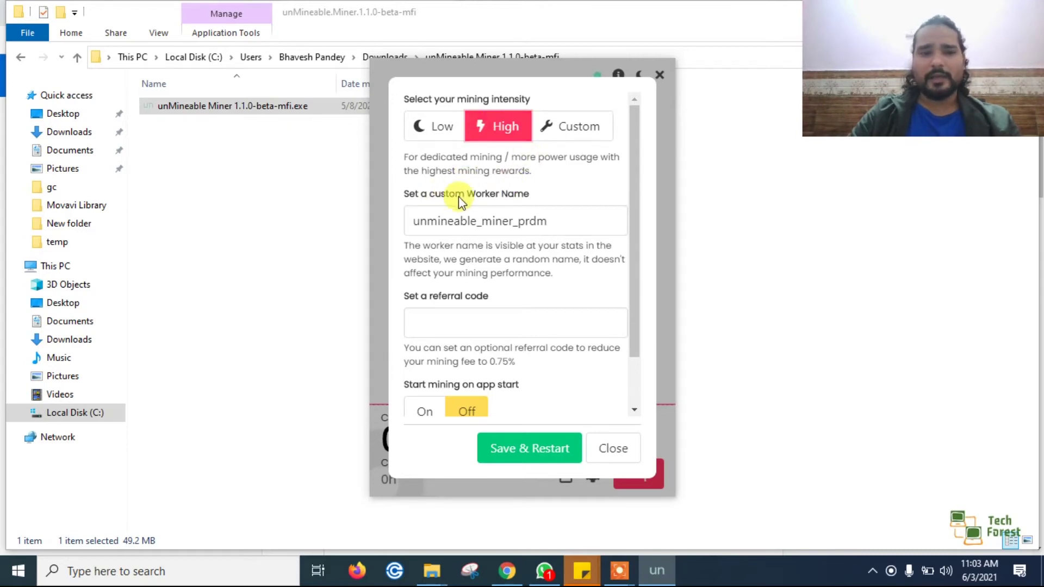
# Change the custom worker name to unmineable_BP
pyautogui.click(507, 218)
pyautogui.moveTo(511, 218); pyautogui.dragTo(568, 226)
pyautogui.press('BackSpace')
pyautogui.press('BackSpace')
pyautogui.press('BackSpace')
pyautogui.press('BackSpace')
pyautogui.press('BackSpace')
pyautogui.press('BackSpace')
pyautogui.press('BackSpace')
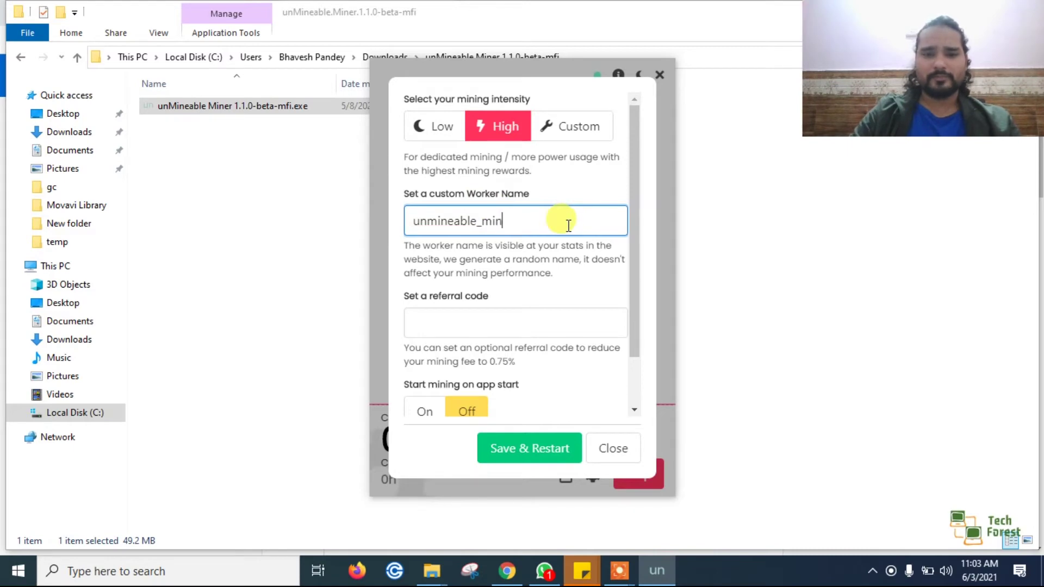
pyautogui.write('_')
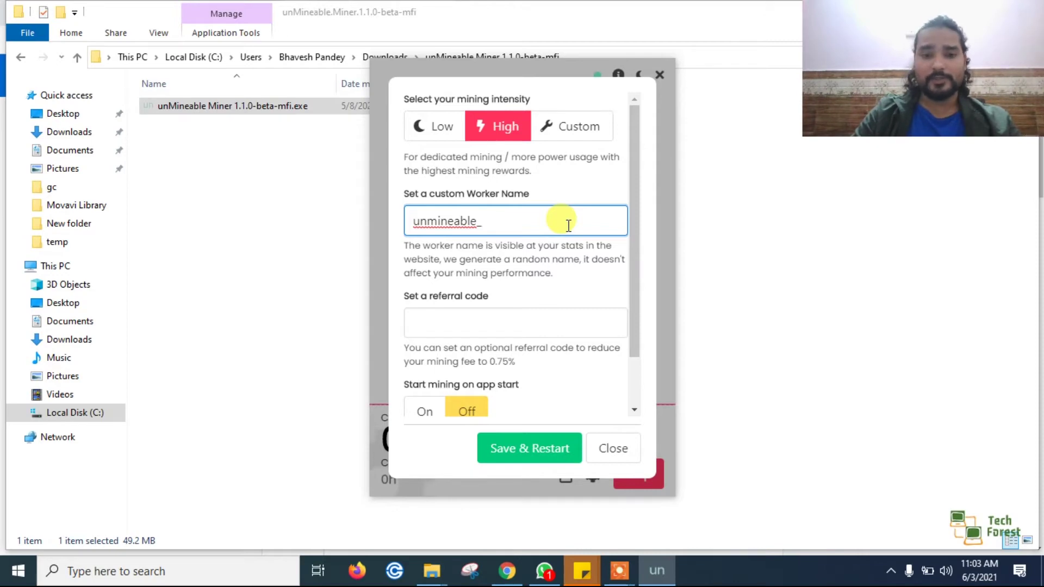
pyautogui.write('BP')
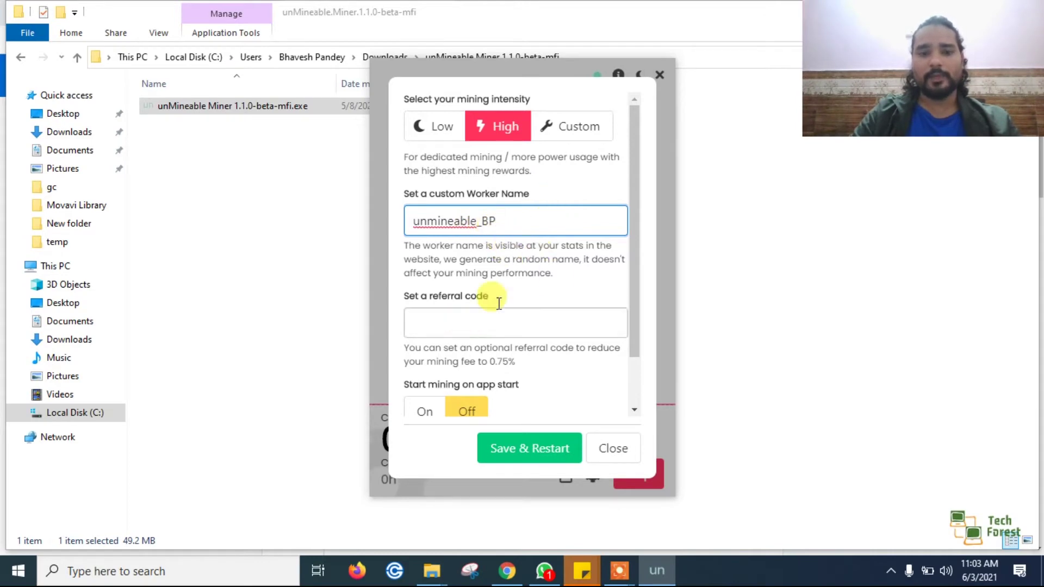
# Review the remaining miner settings, save them and restart the miner
pyautogui.moveTo(631, 298); pyautogui.dragTo(629, 334)
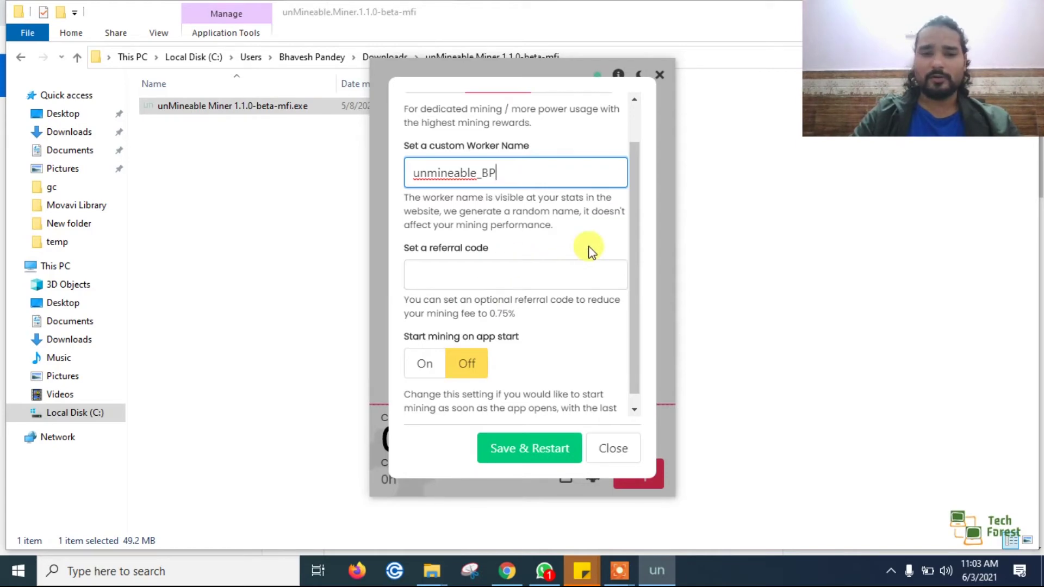
pyautogui.scroll(-1, 590, 249)
pyautogui.click(547, 450)
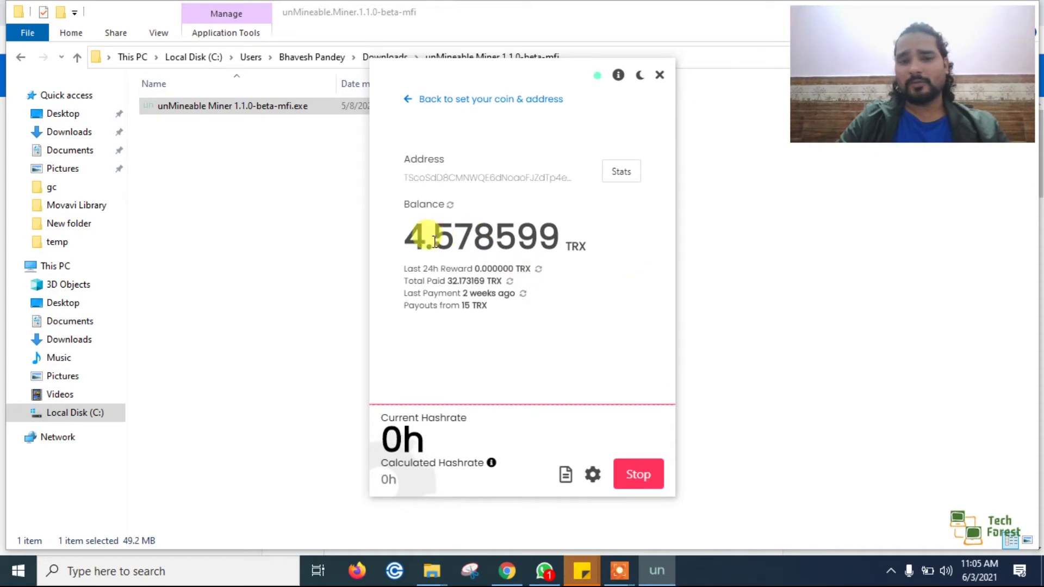
pyautogui.moveTo(405, 233); pyautogui.dragTo(454, 234)
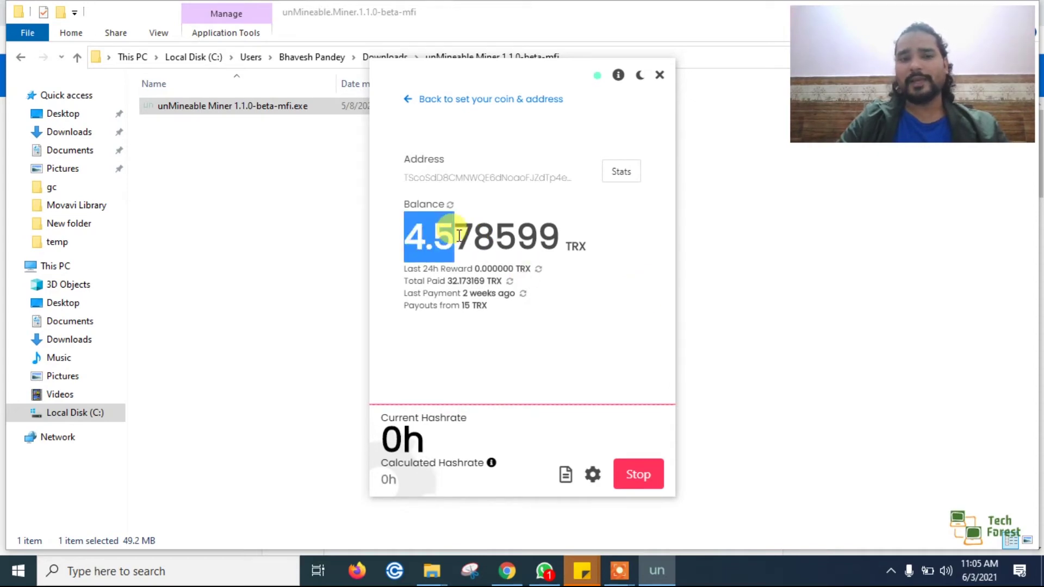
pyautogui.click(617, 224)
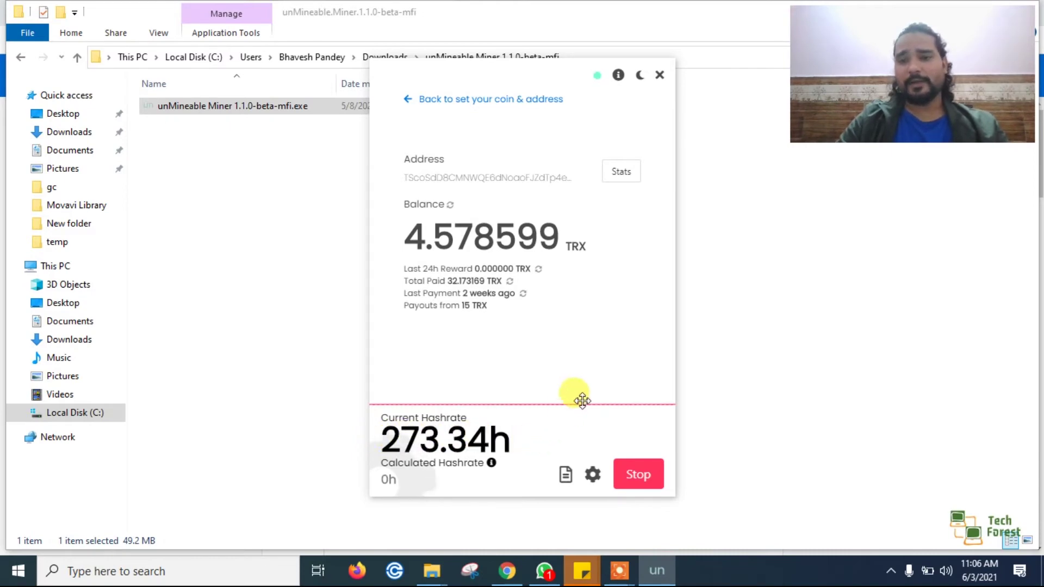
pyautogui.click(801, 315)
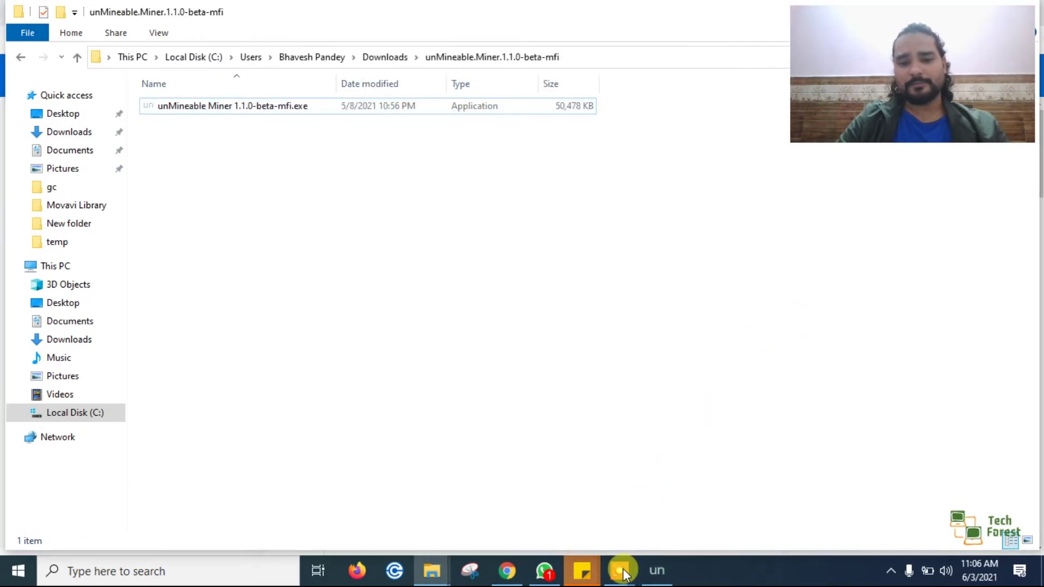
pyautogui.click(655, 571)
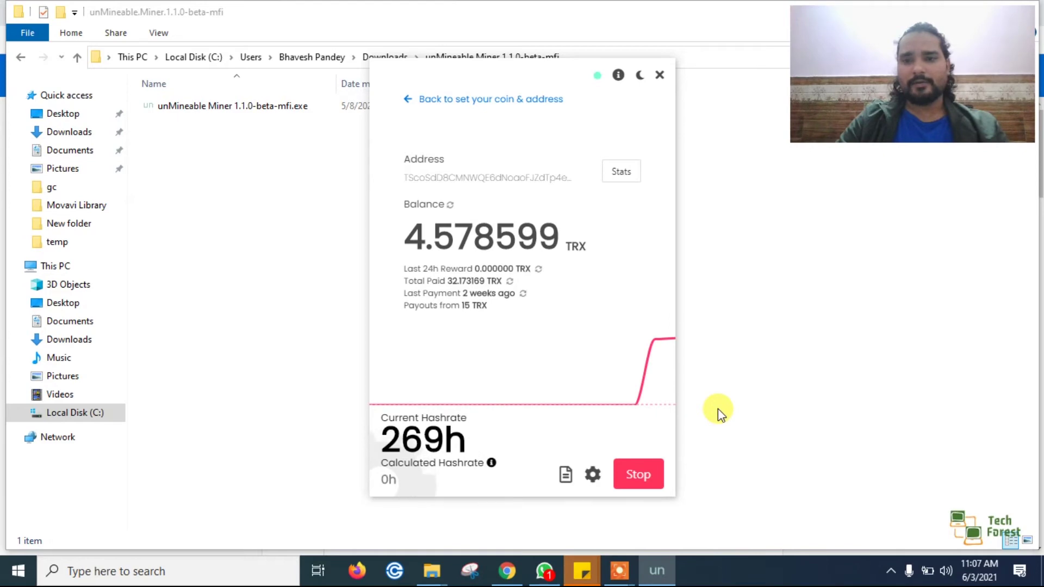
# Switch to Chrome, return to the unmineable.com/miner page and close the Downloads tab
pyautogui.click(506, 570)
pyautogui.click(182, 12)
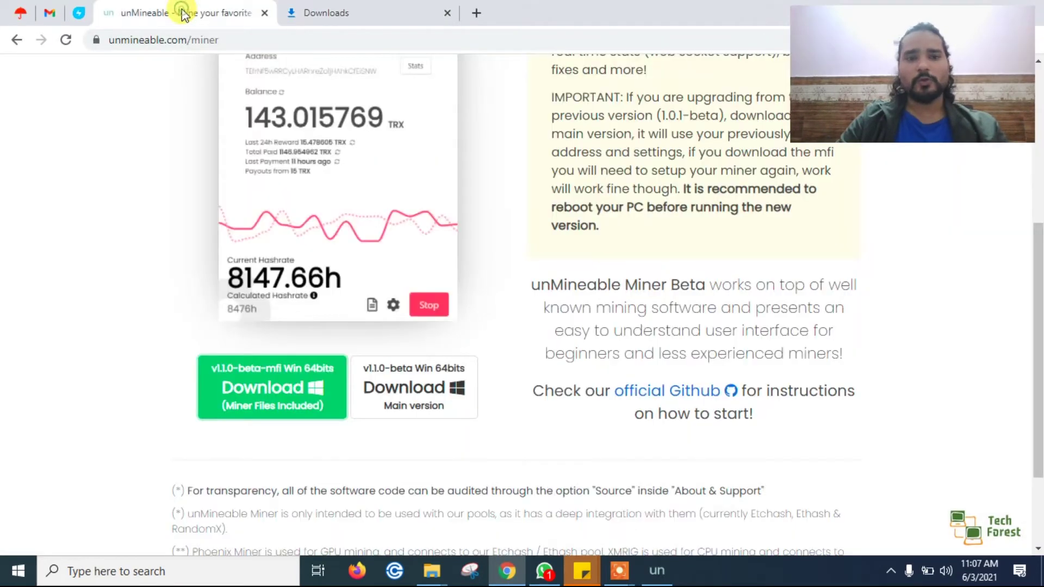
pyautogui.scroll(5, 192, 217)
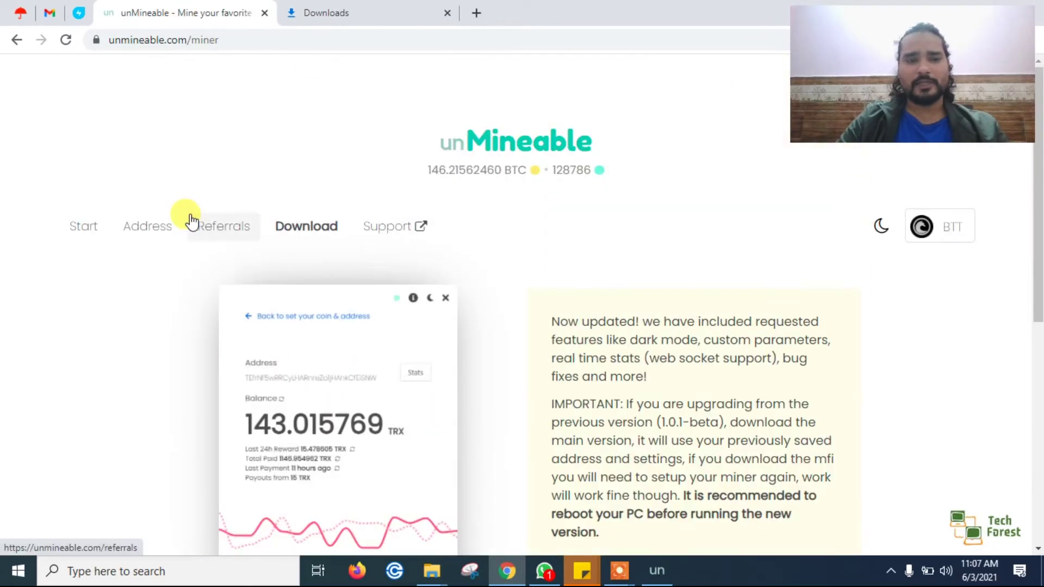
pyautogui.click(448, 15)
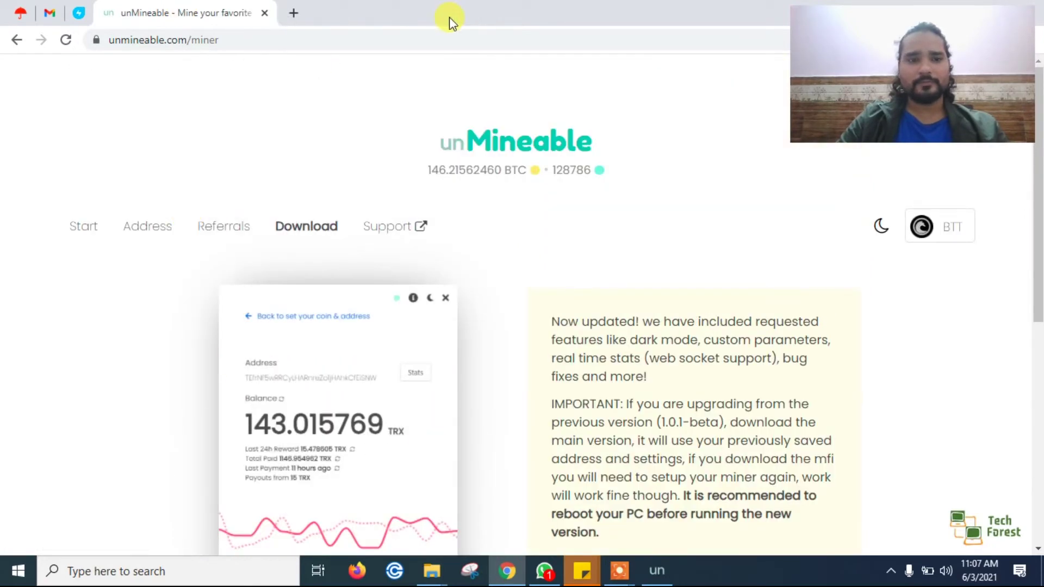
# Open the address statistics for BTT and examine the Randomx chart and the worker's hashrate
pyautogui.click(147, 228)
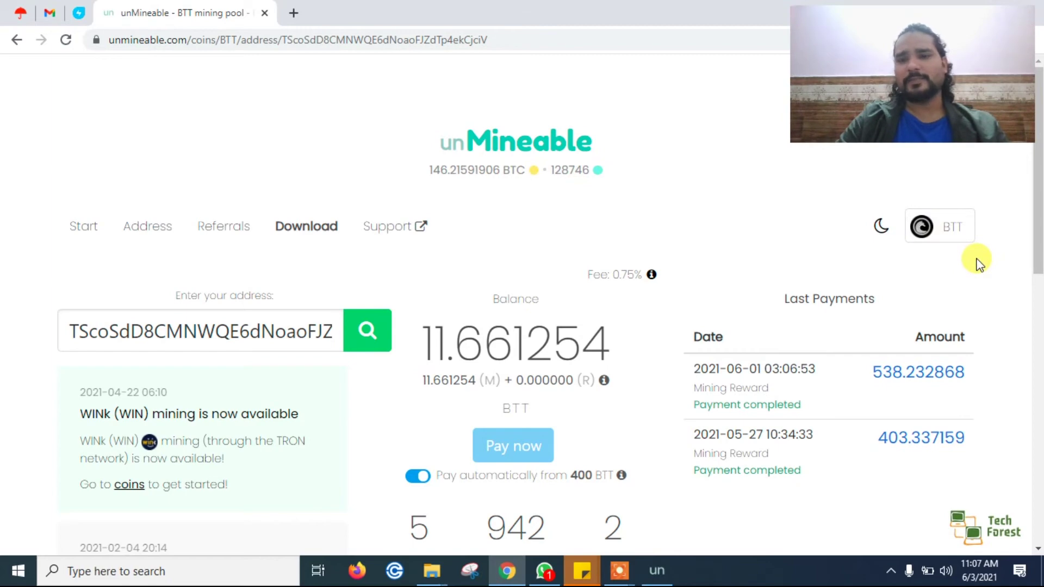
pyautogui.scroll(-1, 979, 264)
pyautogui.scroll(-1, 979, 263)
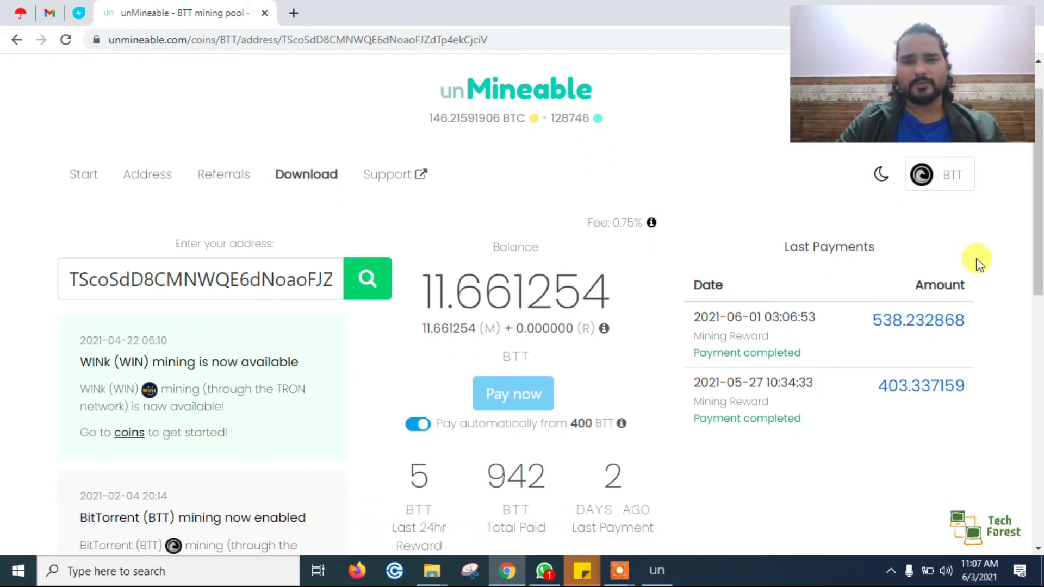
pyautogui.scroll(-1, 978, 264)
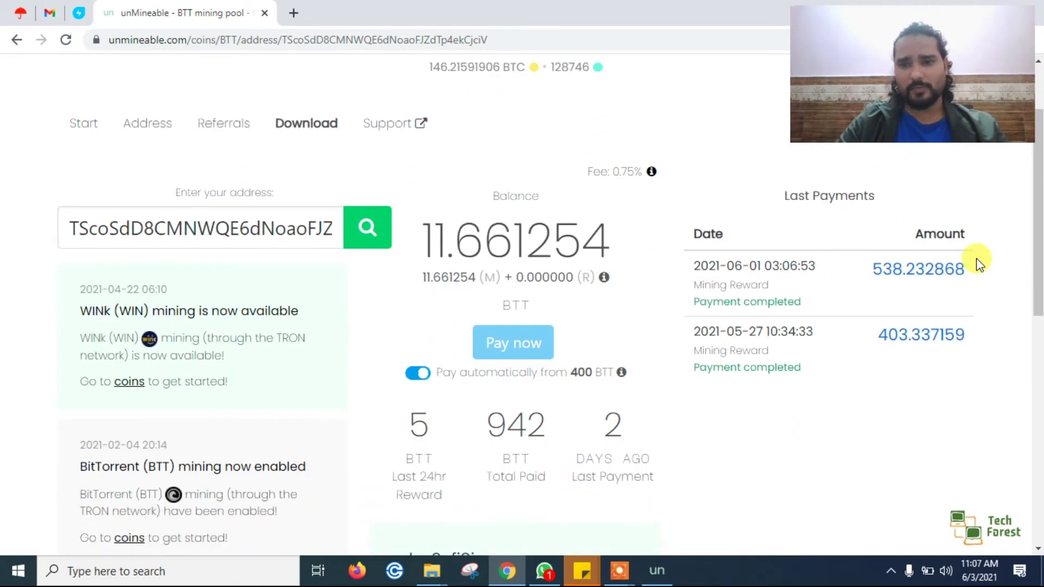
pyautogui.scroll(-7, 978, 264)
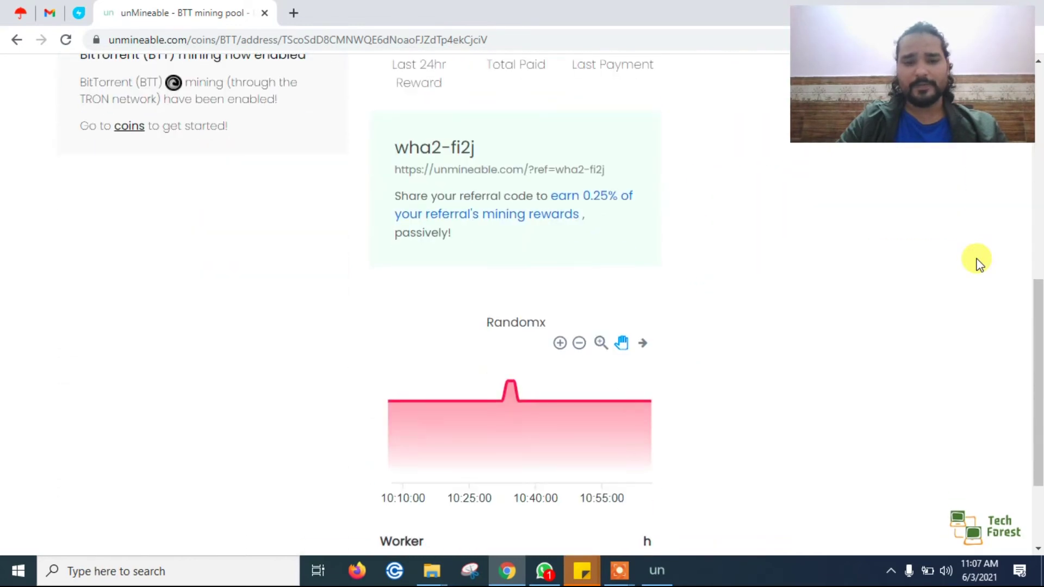
pyautogui.scroll(-3, 842, 391)
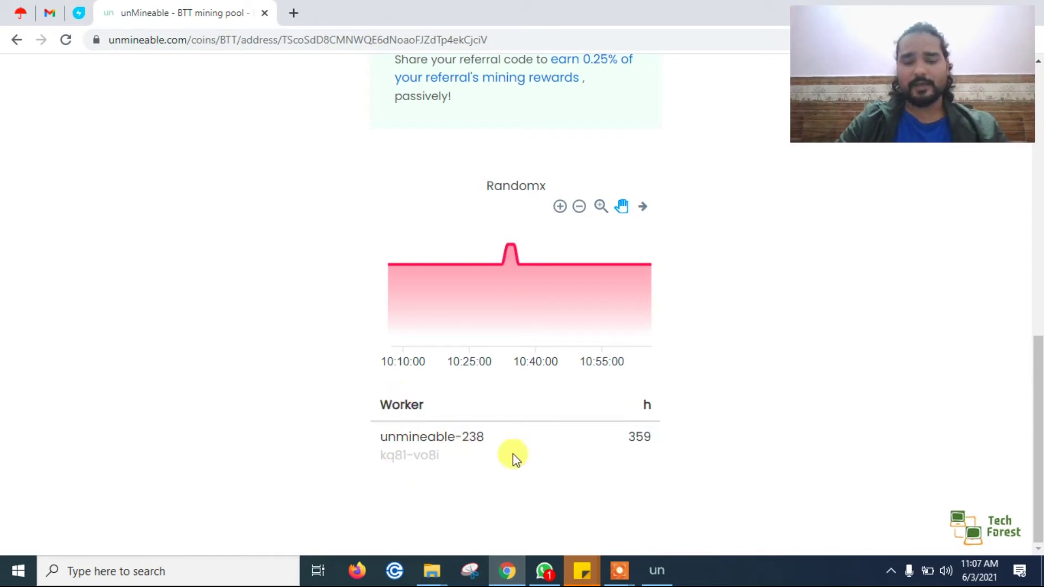
pyautogui.moveTo(632, 441); pyautogui.dragTo(661, 441)
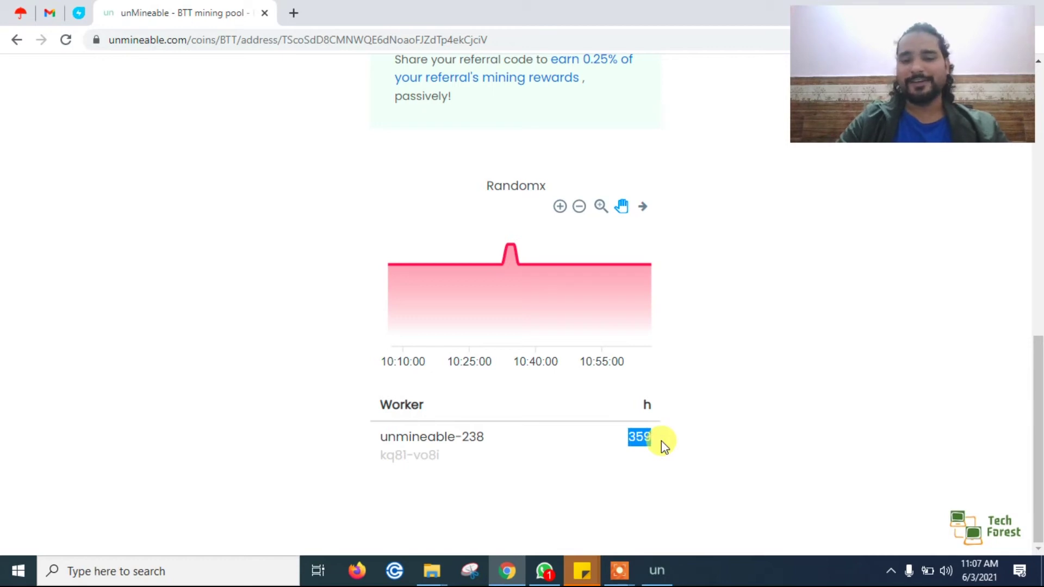
pyautogui.click(736, 404)
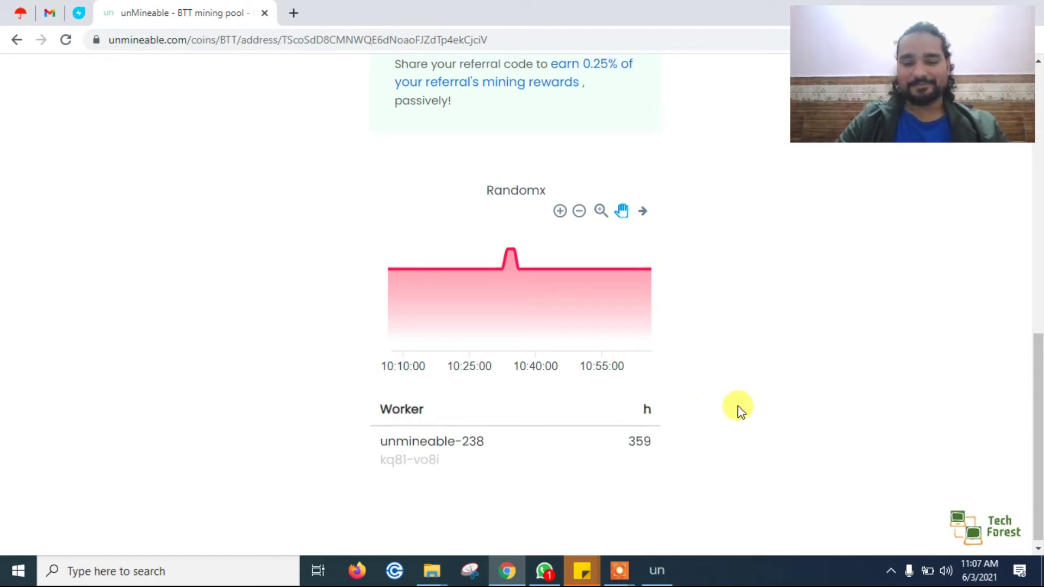
pyautogui.scroll(1, 701, 430)
pyautogui.moveTo(625, 449); pyautogui.dragTo(671, 458)
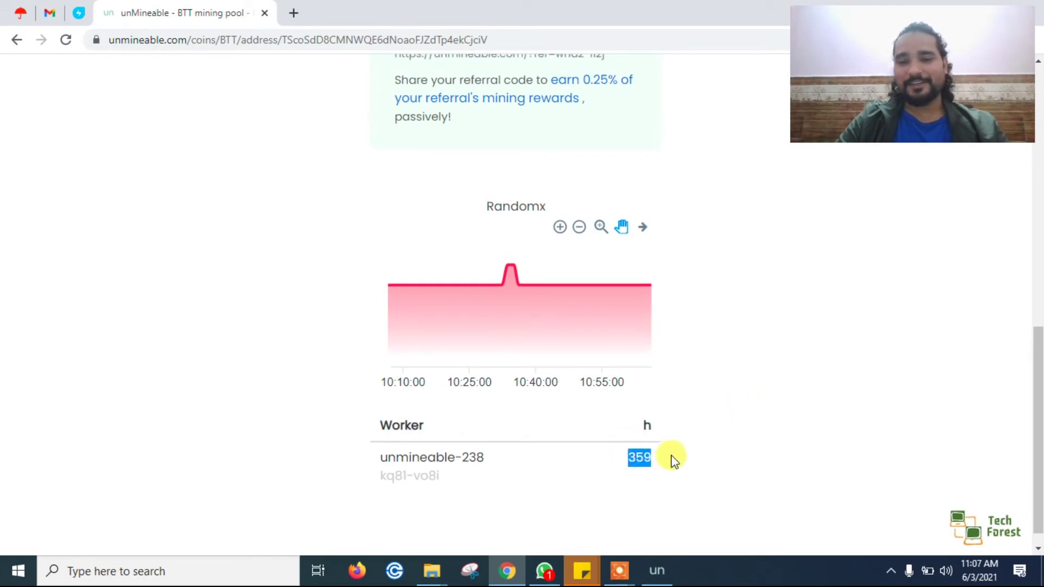
pyautogui.click(724, 429)
pyautogui.scroll(3, 722, 428)
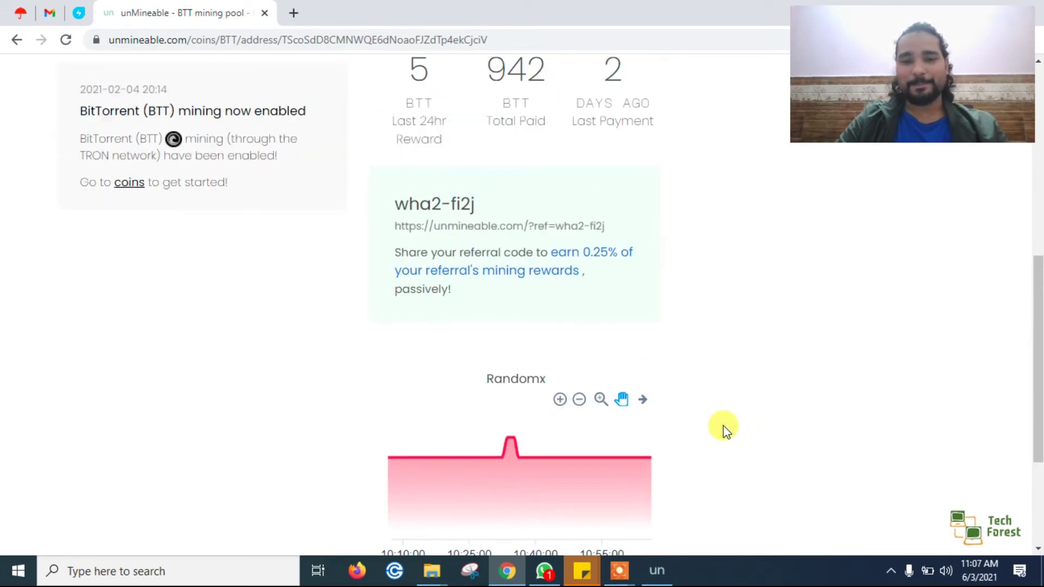
pyautogui.moveTo(484, 379); pyautogui.dragTo(548, 380)
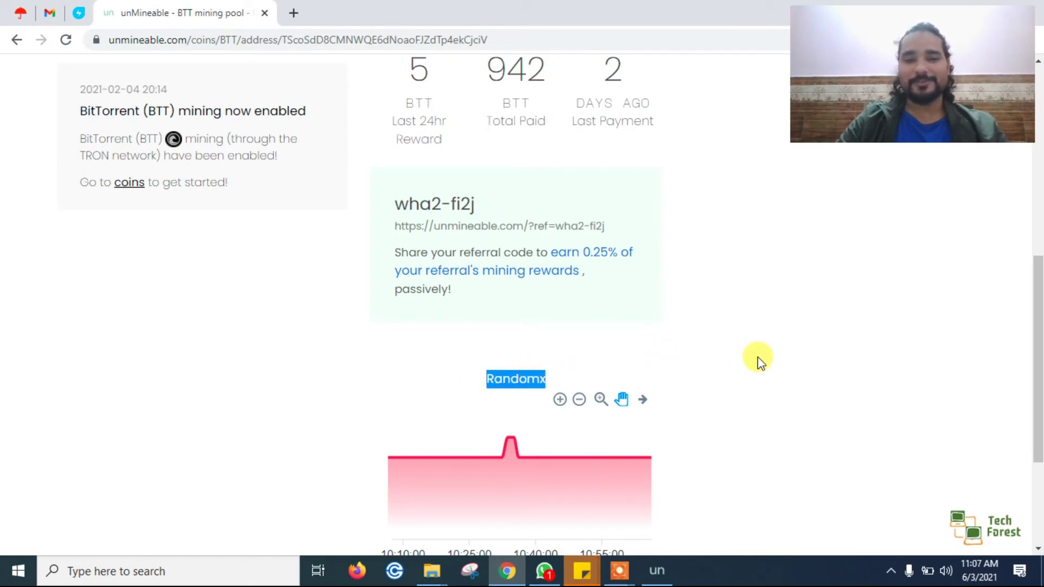
# Review the dates and amounts of the two mining rewards listed under the last BTT payments
pyautogui.scroll(4, 760, 362)
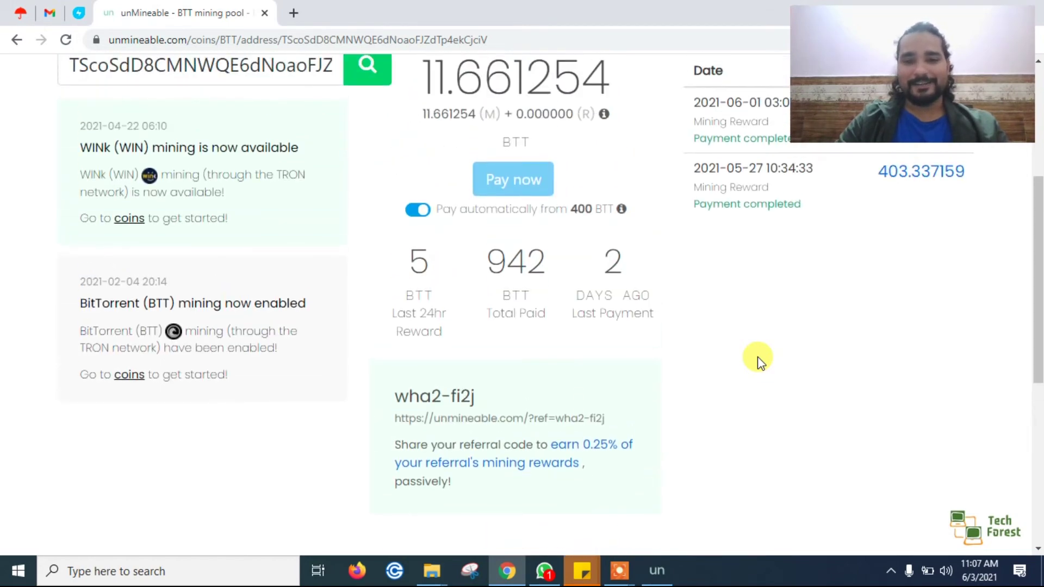
pyautogui.scroll(3, 759, 361)
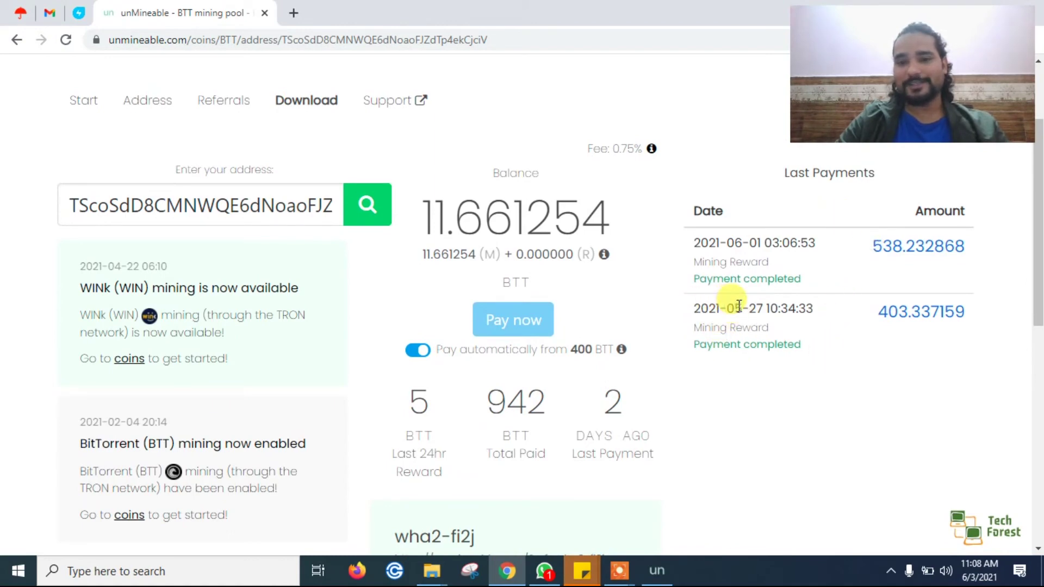
pyautogui.moveTo(727, 309); pyautogui.dragTo(760, 309)
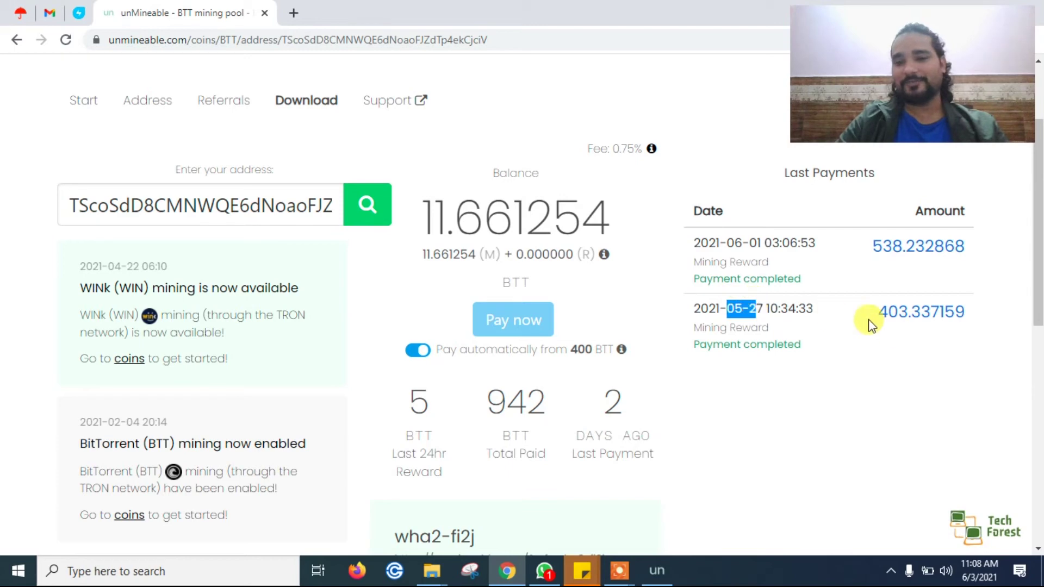
pyautogui.moveTo(868, 318); pyautogui.dragTo(911, 319)
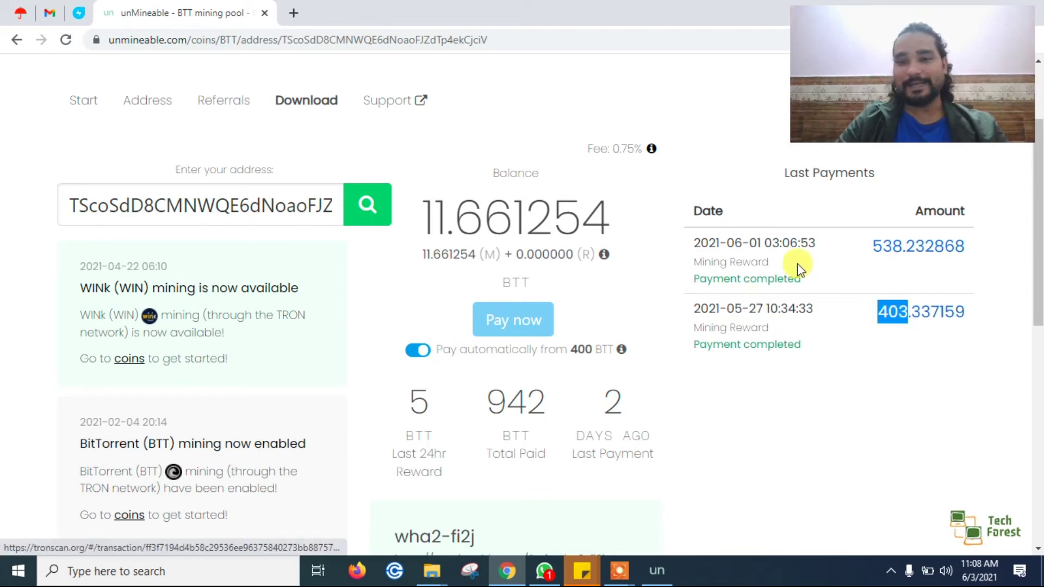
pyautogui.scroll(2, 603, 258)
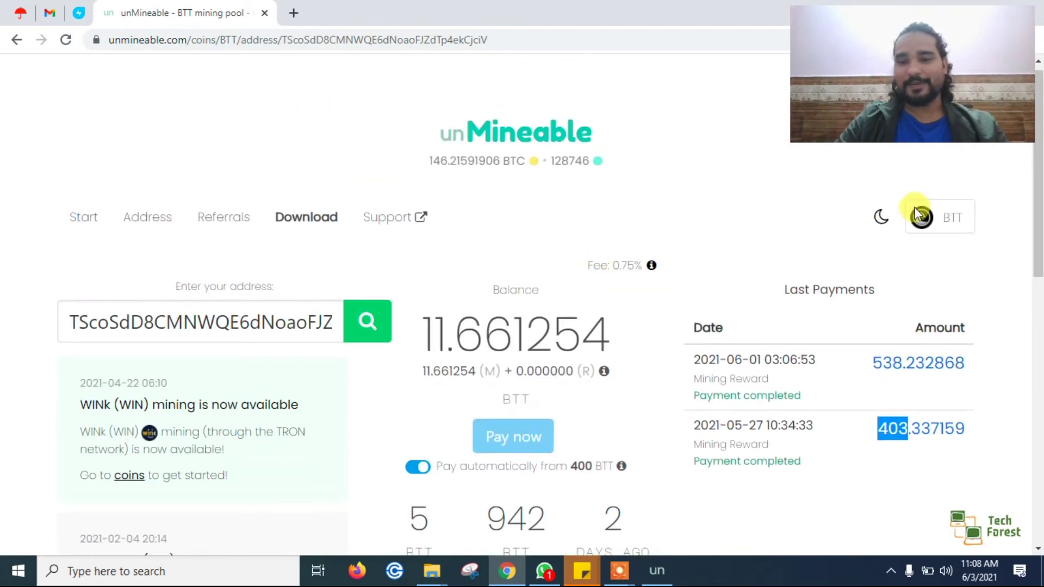
pyautogui.scroll(-1, 1027, 314)
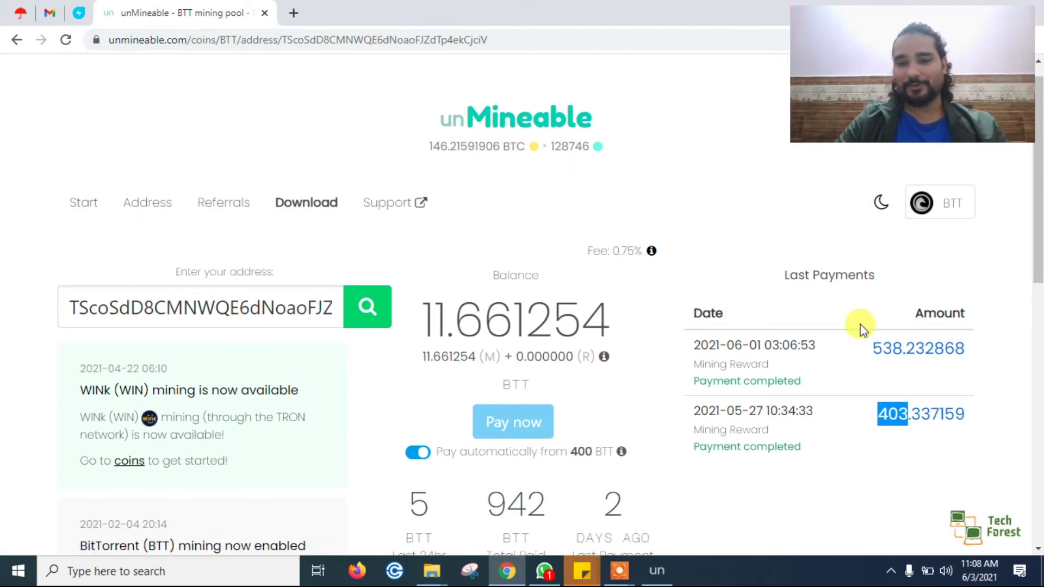
pyautogui.moveTo(692, 346); pyautogui.dragTo(755, 348)
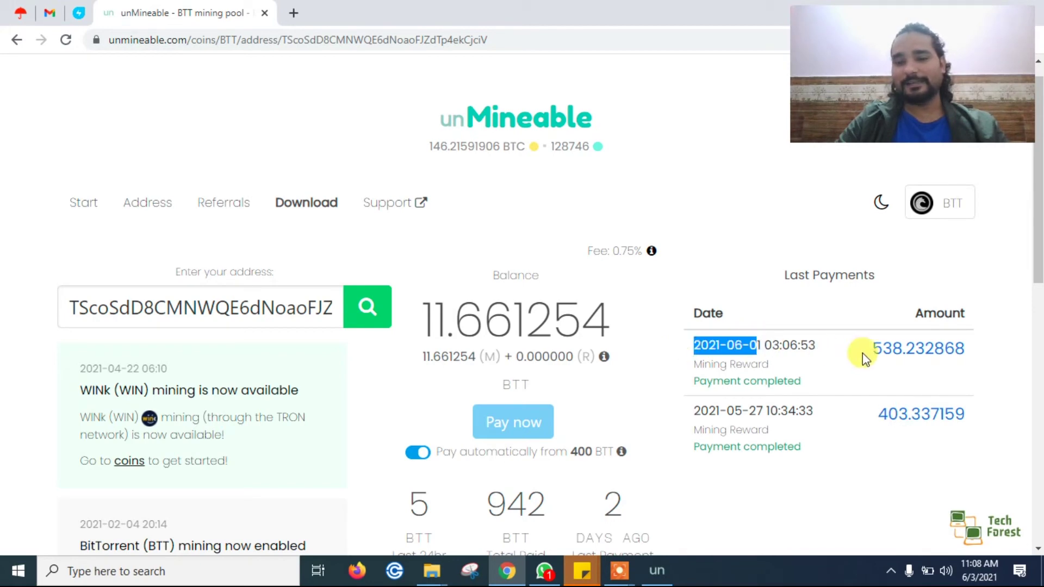
pyautogui.moveTo(862, 353); pyautogui.dragTo(907, 349)
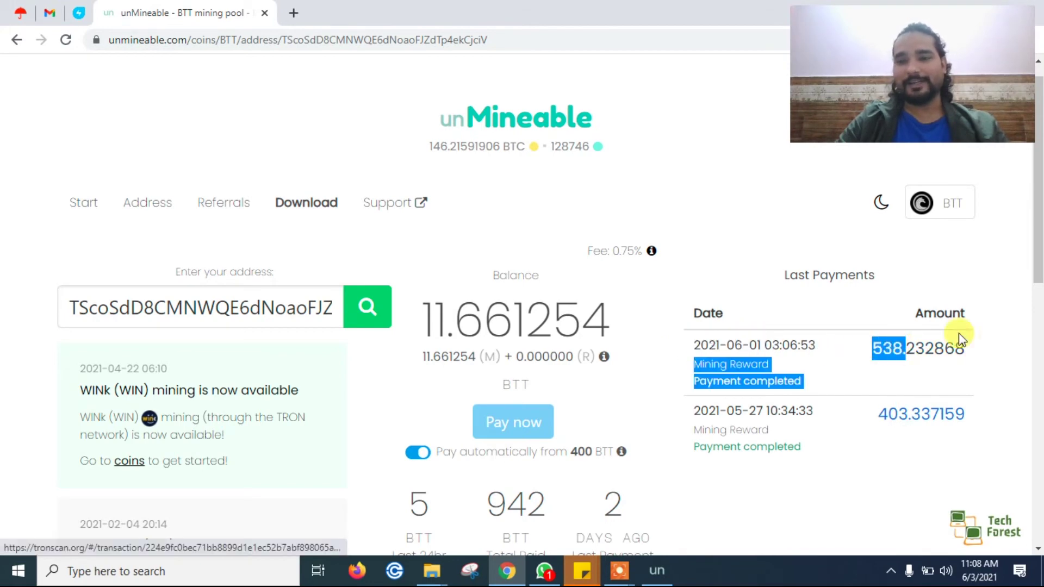
pyautogui.click(998, 344)
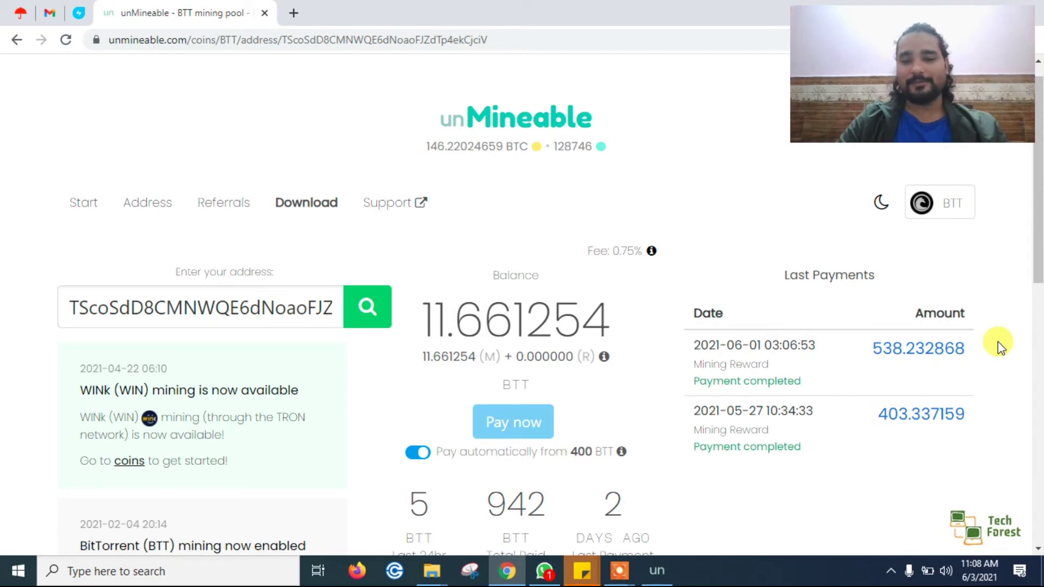
# Check the last 24-hour reward and the total paid for BTT
pyautogui.scroll(1, 1007, 377)
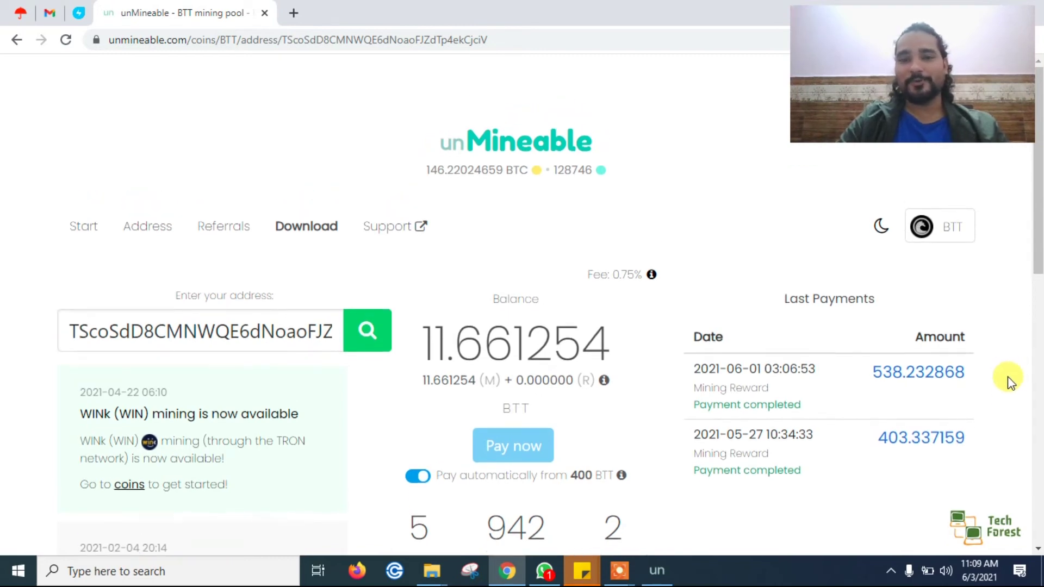
pyautogui.scroll(-3, 1007, 376)
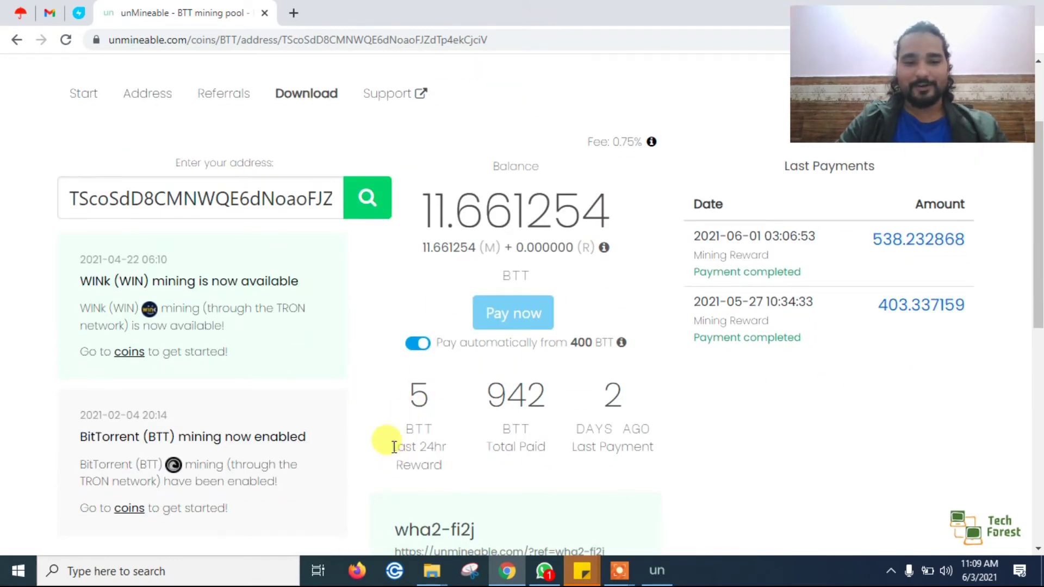
pyautogui.doubleClick(400, 402)
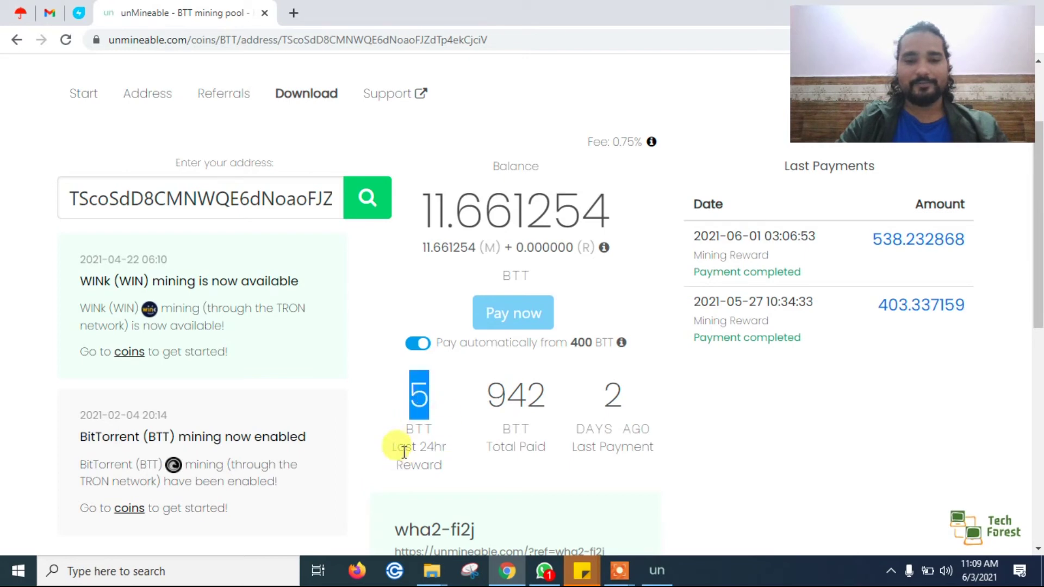
pyautogui.click(398, 439)
pyautogui.moveTo(399, 441); pyautogui.dragTo(446, 467)
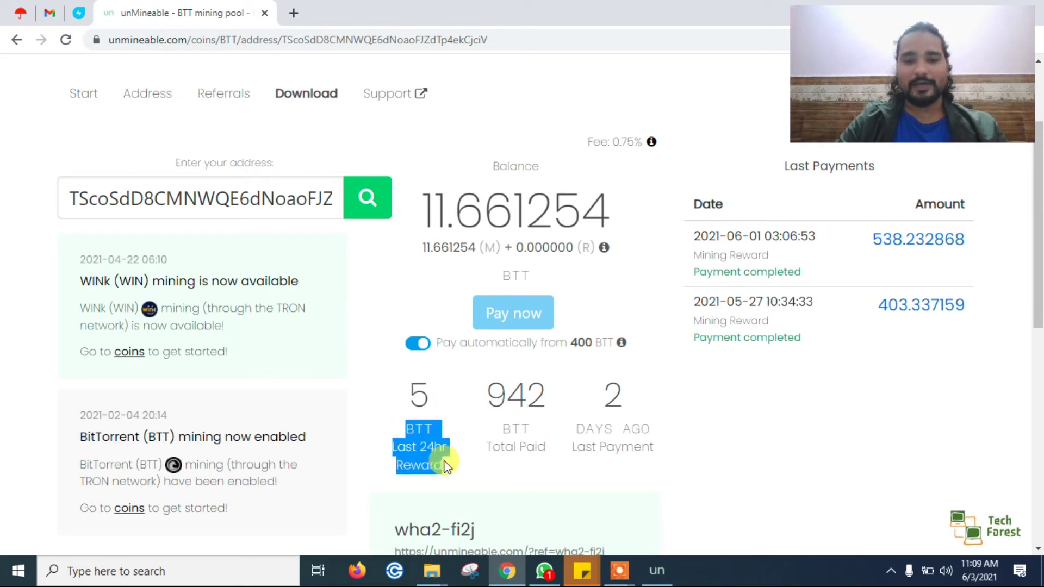
pyautogui.moveTo(479, 401); pyautogui.dragTo(542, 395)
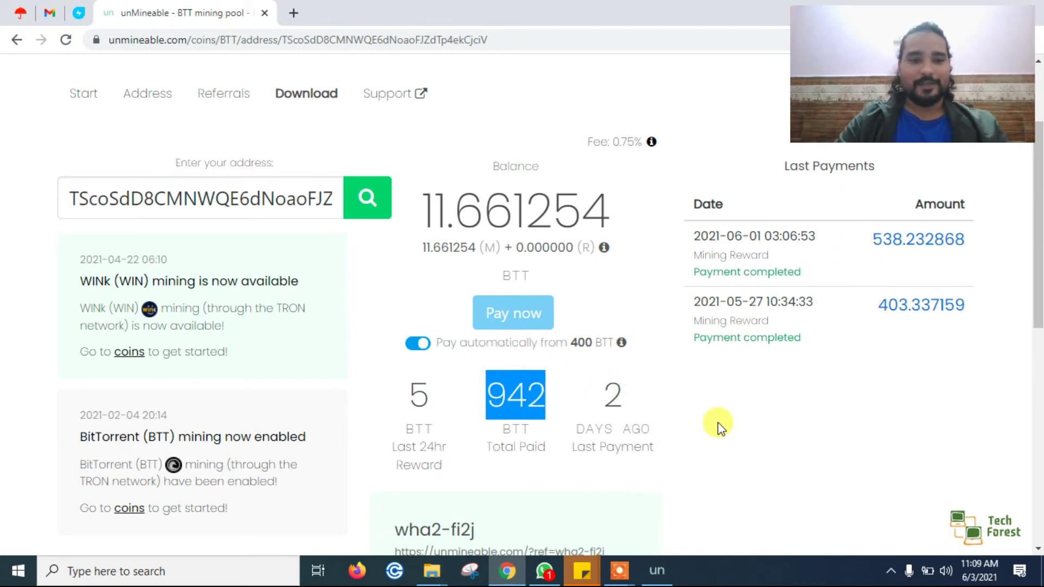
# Open the coin selection page and browse the list of supported coins
pyautogui.scroll(2, 566, 341)
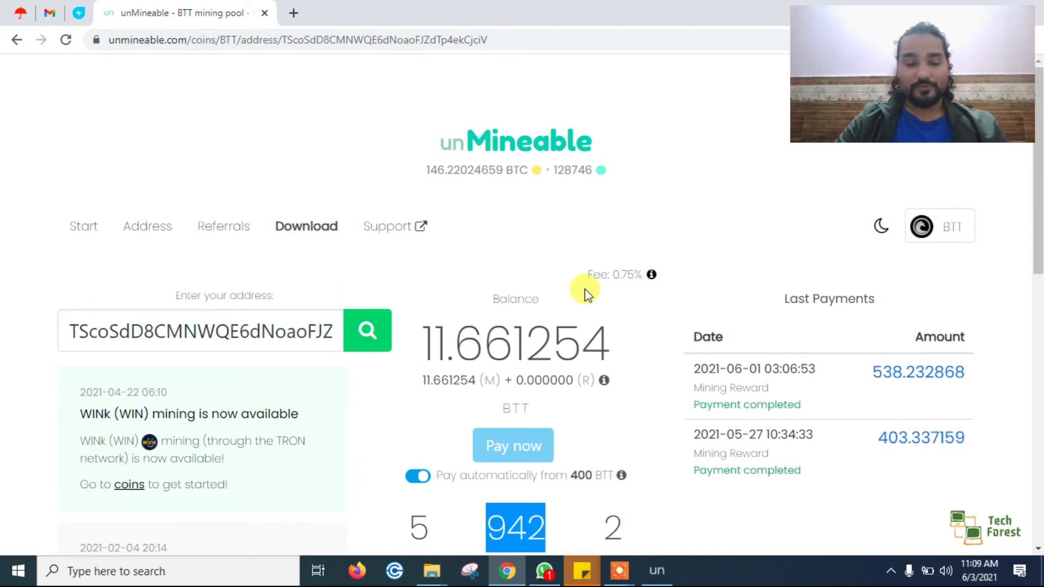
pyautogui.click(955, 231)
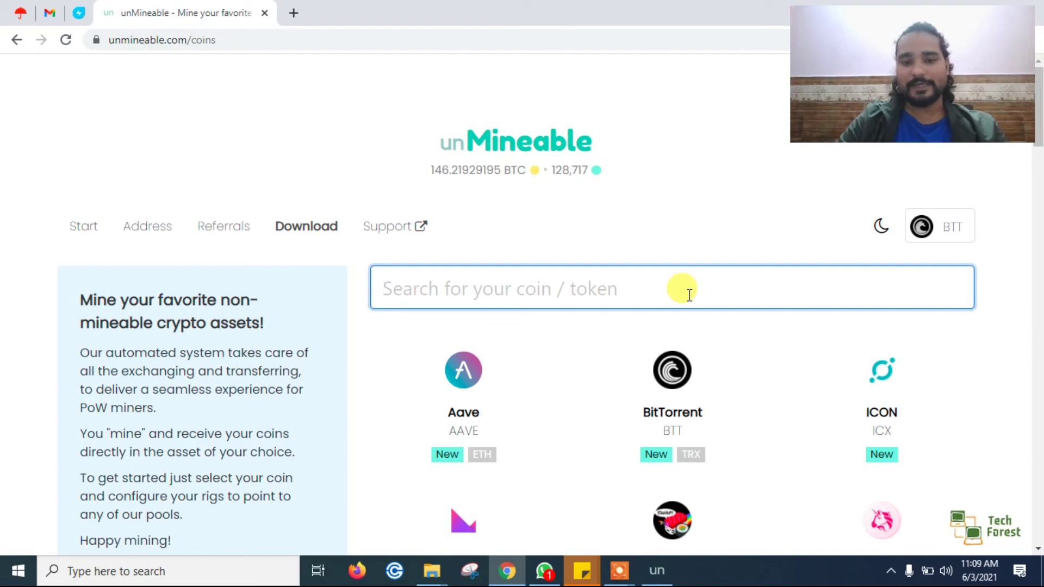
pyautogui.scroll(-15, 737, 446)
pyautogui.scroll(15, 738, 449)
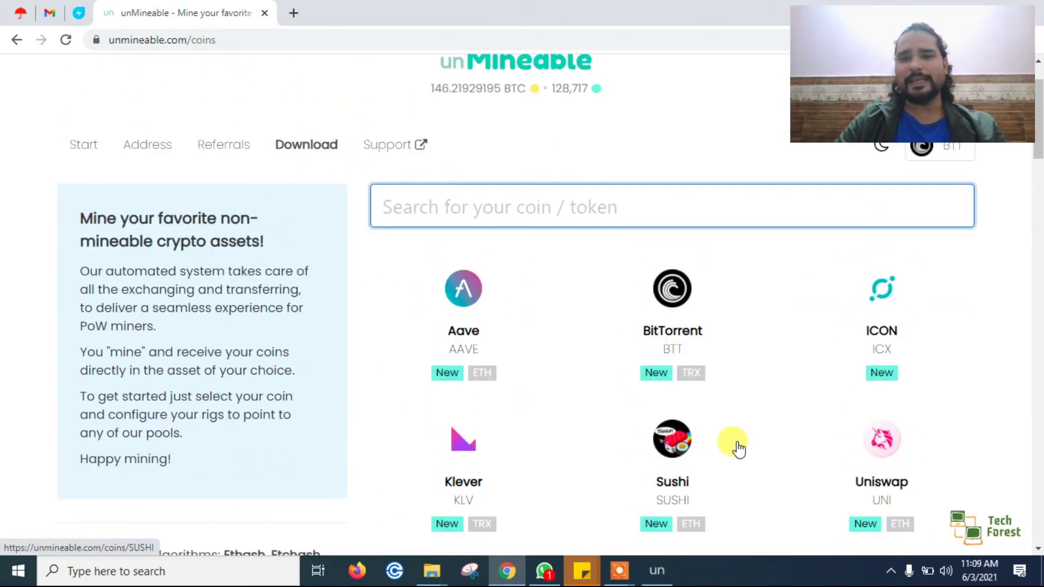
pyautogui.scroll(2, 738, 449)
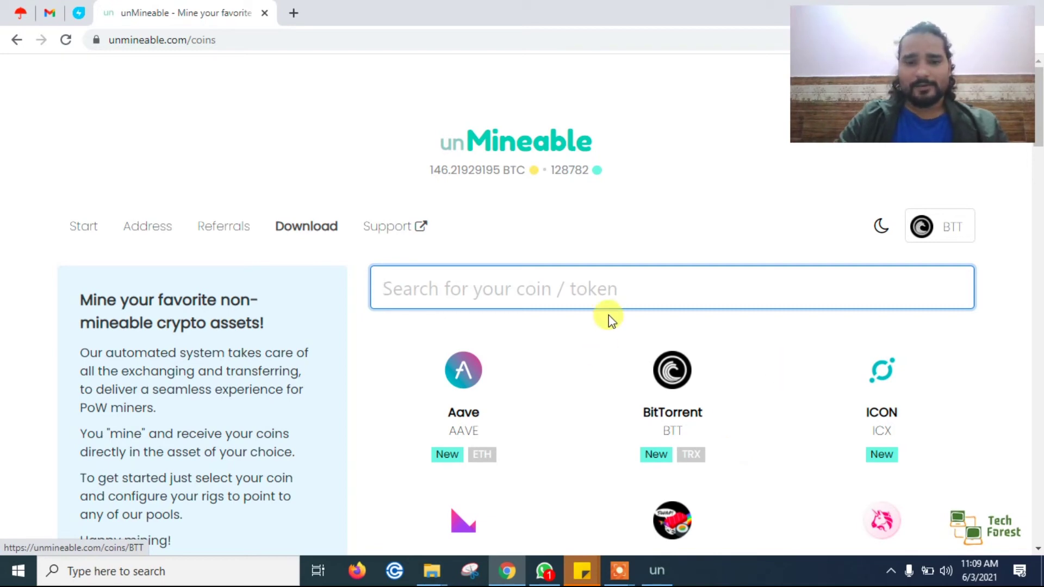
# Search the coin list for tron and open the TRON (TRX) mining pool page
pyautogui.write('trom')
pyautogui.press('BackSpace')
pyautogui.write('n')
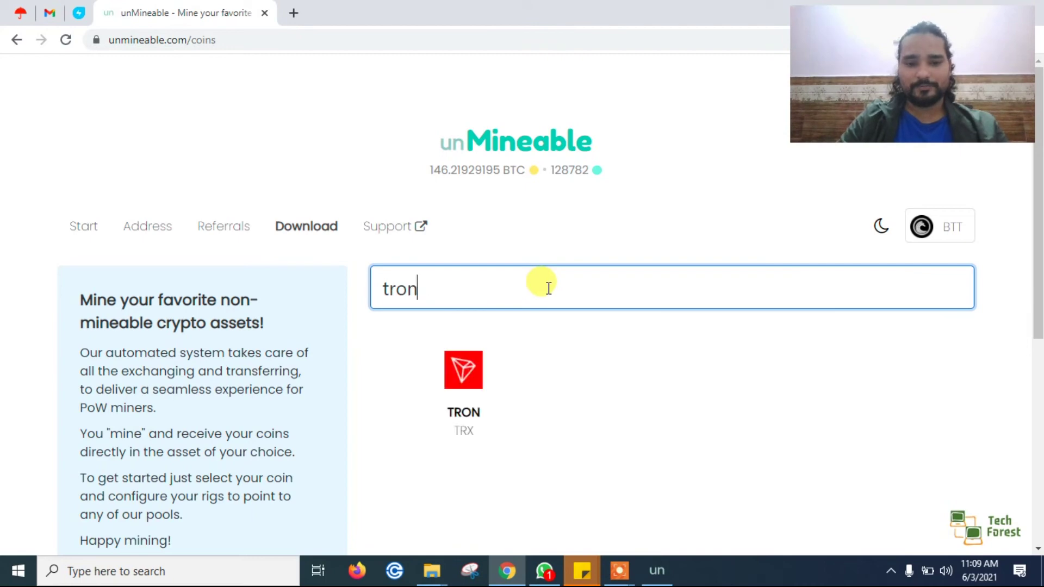
pyautogui.click(463, 365)
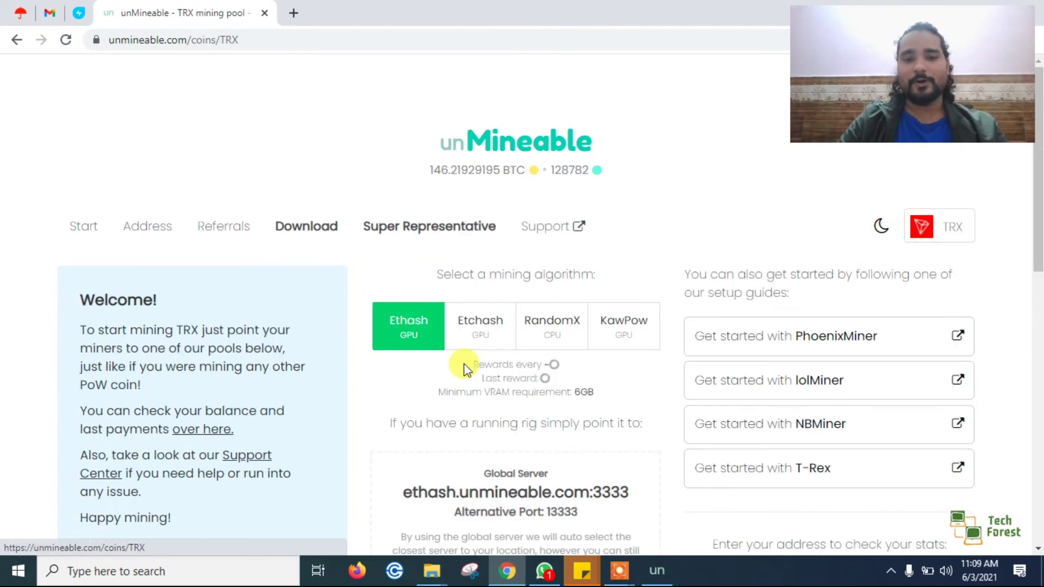
# Open the address statistics for TRX and review the balance, payments, Randomx chart and worker hashrate
pyautogui.click(155, 233)
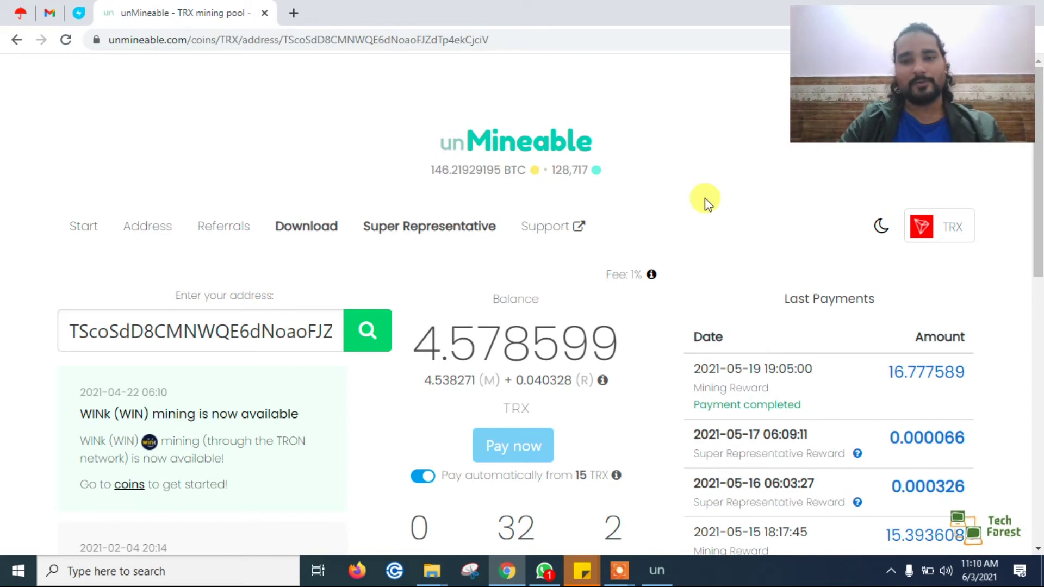
pyautogui.scroll(-1, 704, 198)
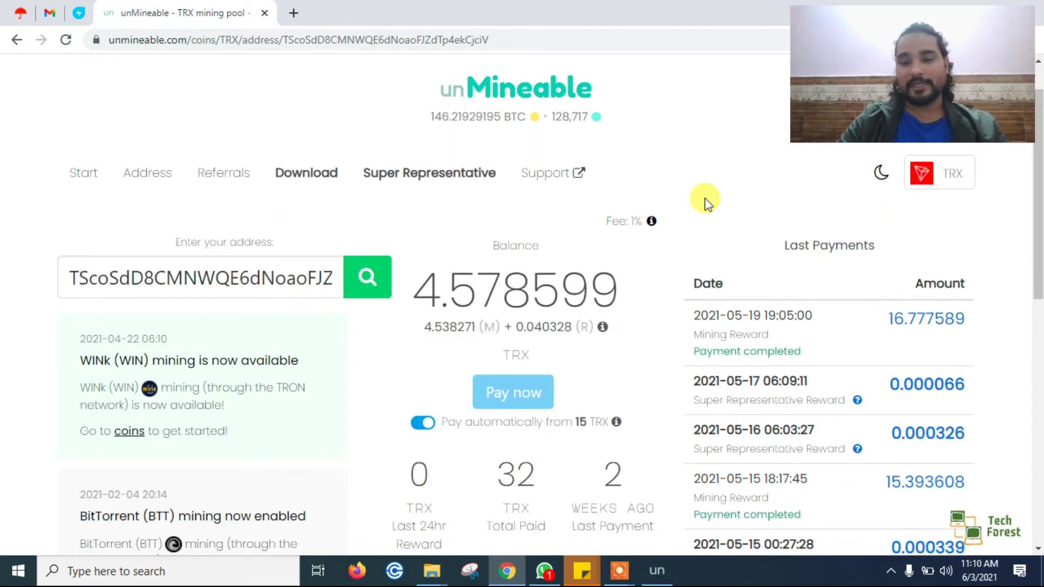
pyautogui.scroll(1, 704, 198)
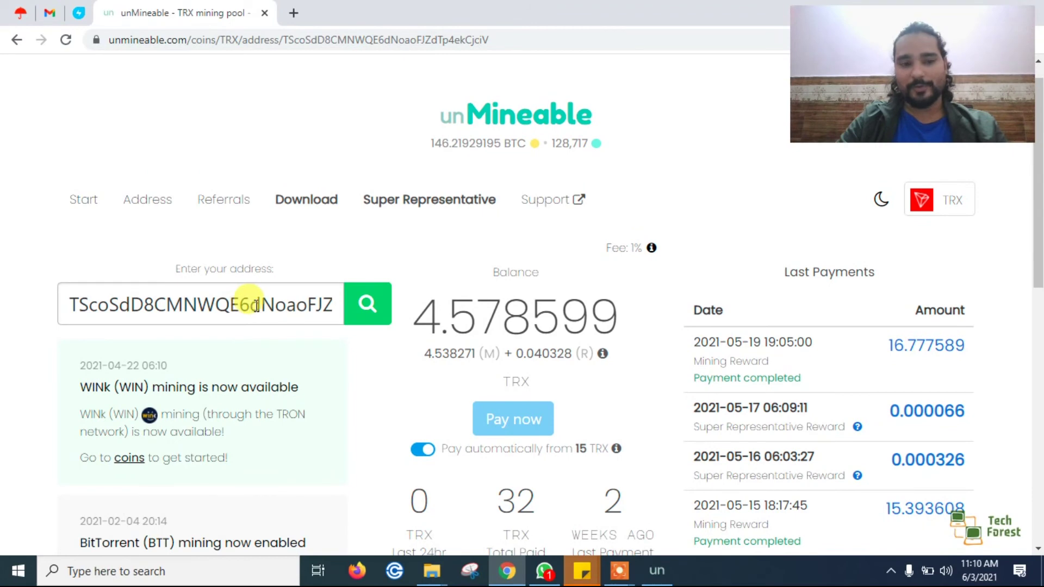
pyautogui.scroll(-7, 689, 200)
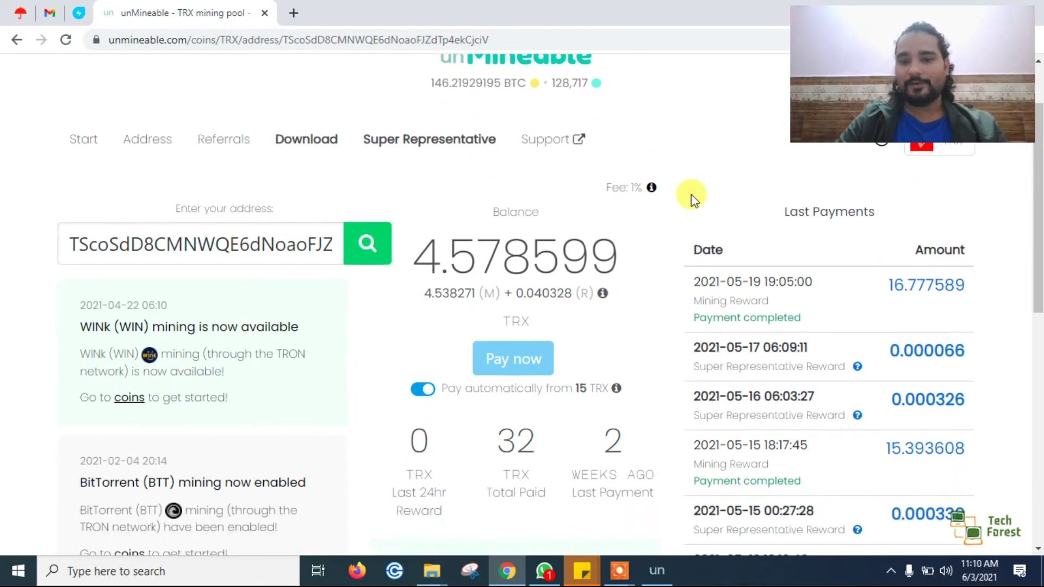
pyautogui.scroll(-4, 692, 198)
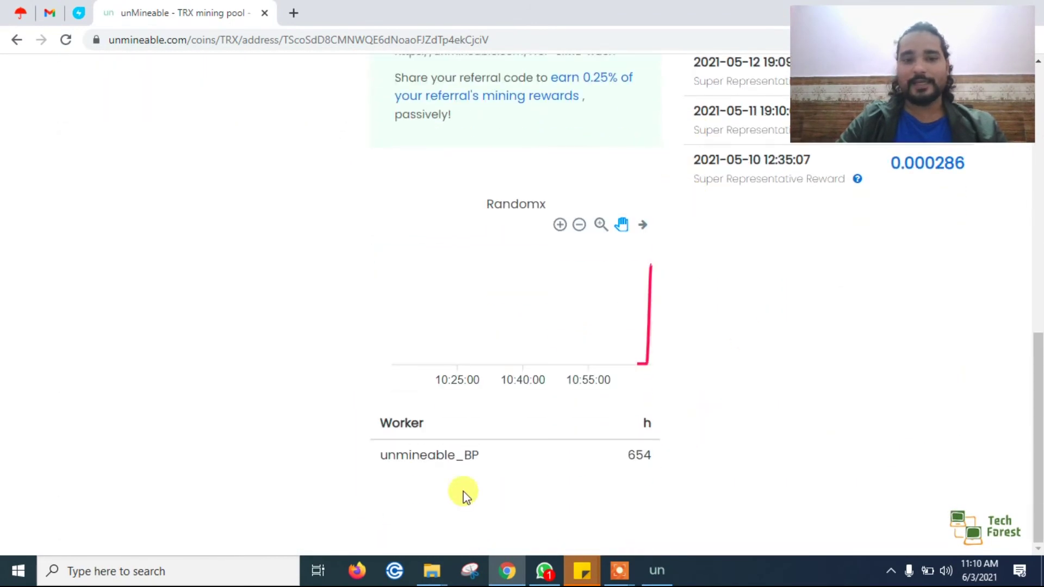
# Check the worker name and its hashrate in the worker table below the Randomx chart
pyautogui.moveTo(464, 457); pyautogui.dragTo(677, 457)
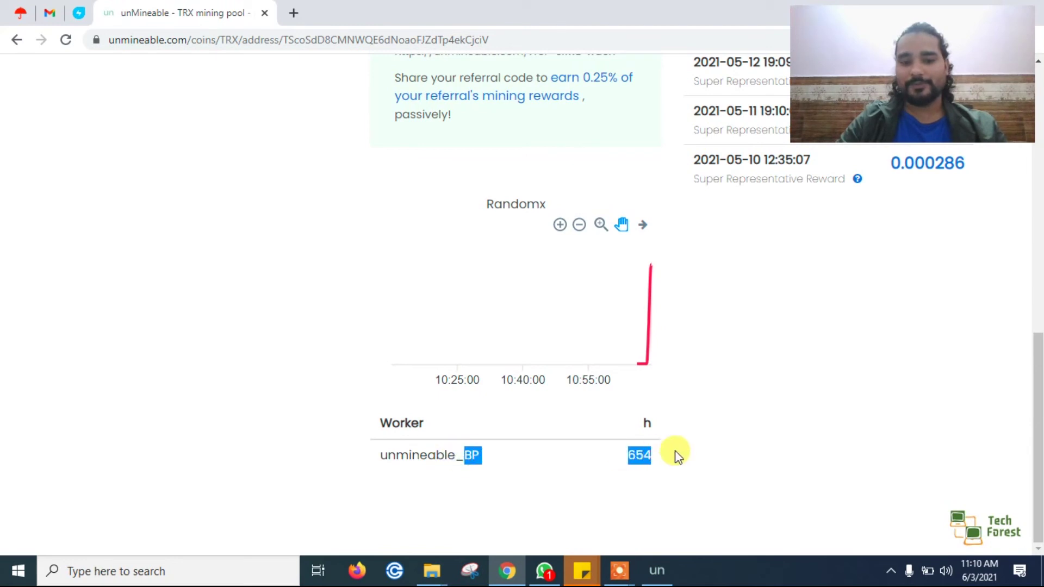
pyautogui.click(636, 459)
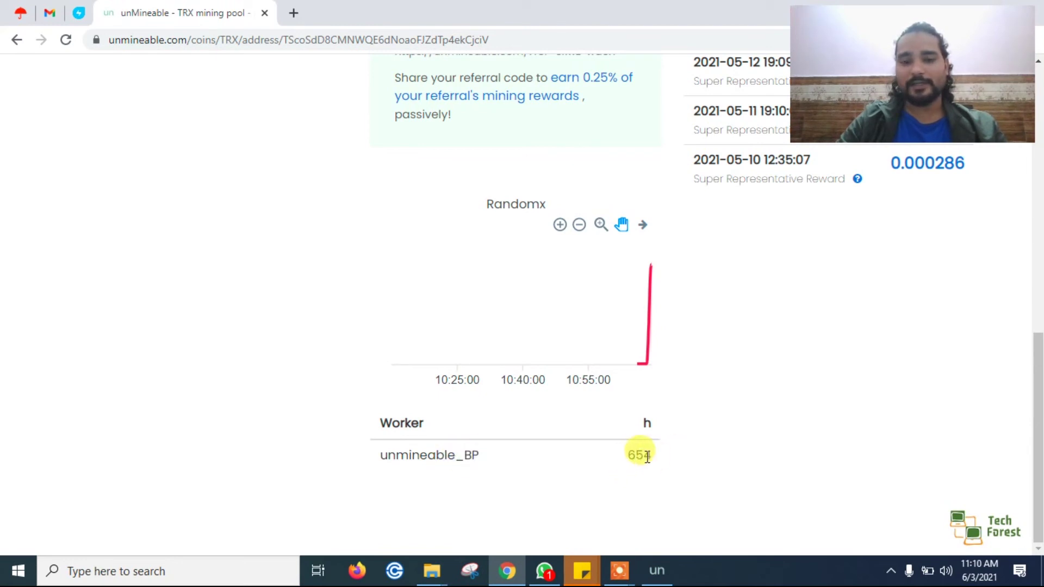
pyautogui.moveTo(657, 461); pyautogui.dragTo(620, 460)
pyautogui.scroll(3, 726, 422)
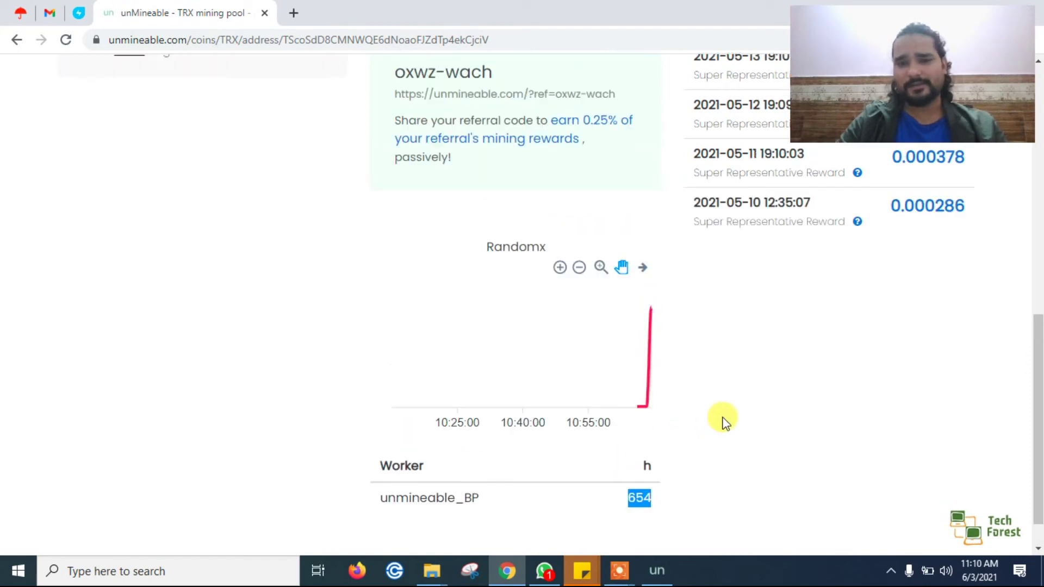
pyautogui.scroll(1, 723, 421)
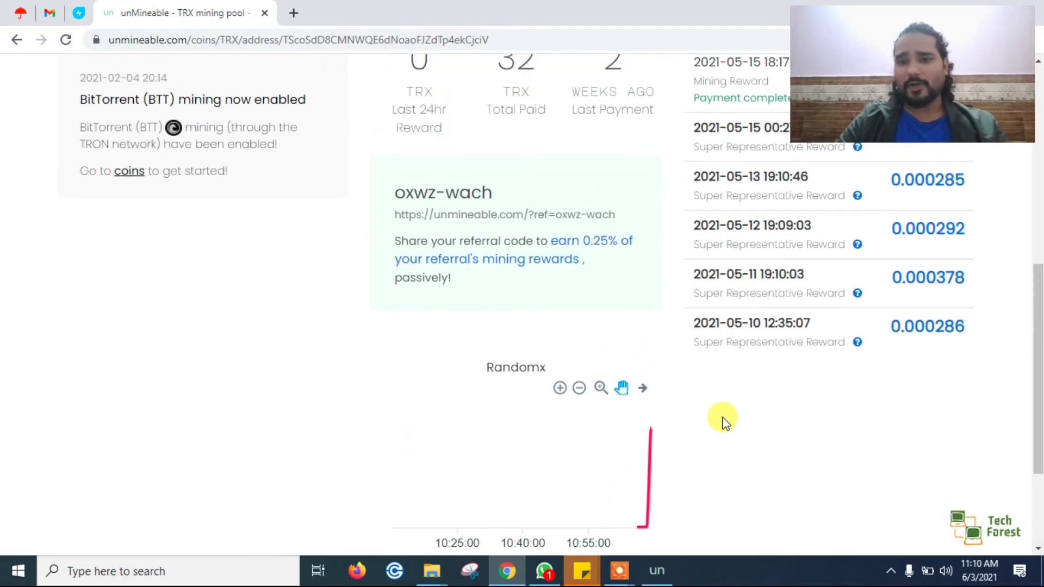
pyautogui.scroll(-3, 723, 421)
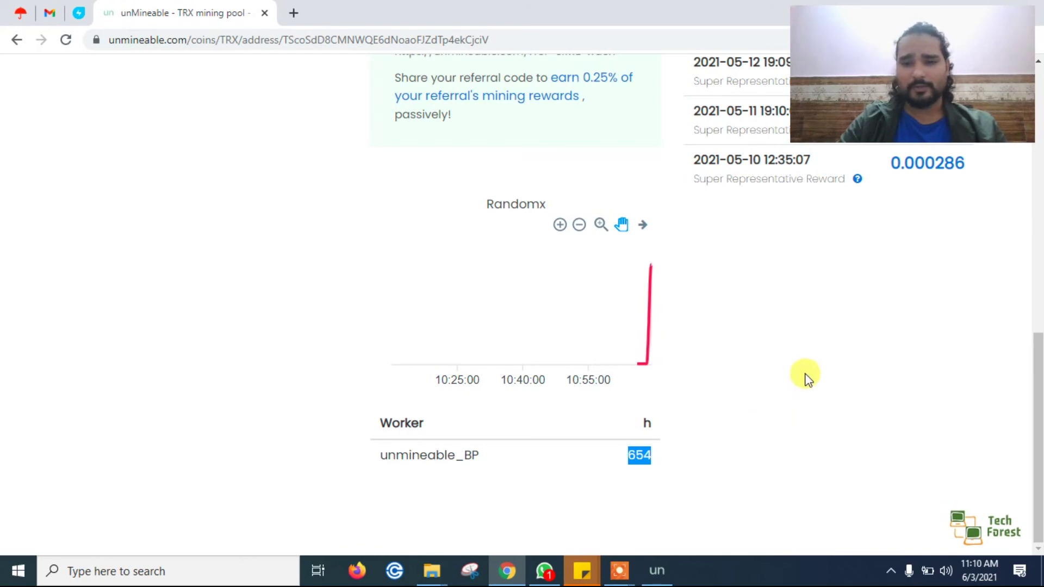
# Review the date and amount of the 2021-05-15 mining reward in the last payments list
pyautogui.scroll(5, 803, 375)
pyautogui.scroll(2, 807, 374)
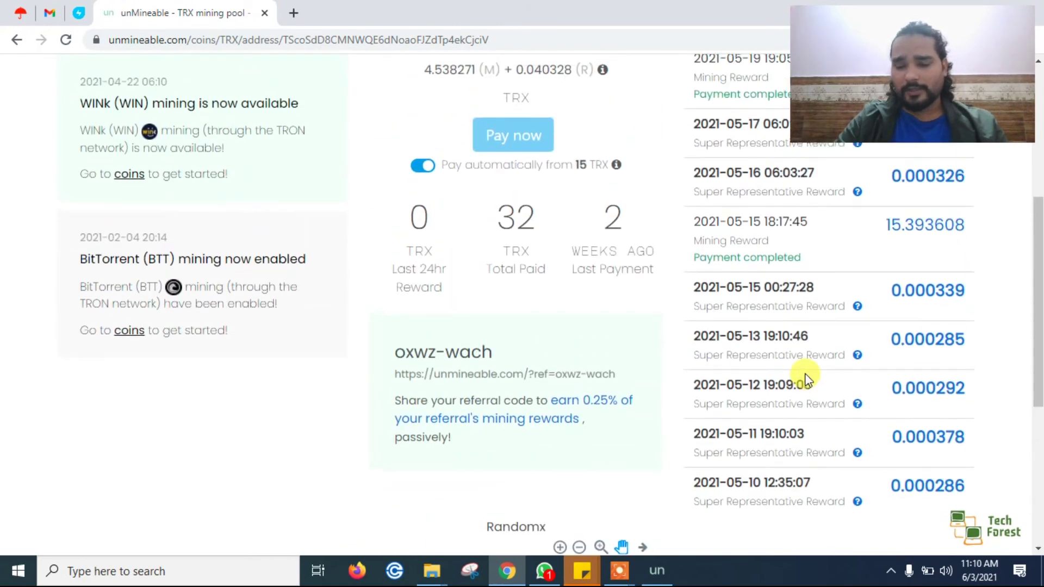
pyautogui.scroll(1, 806, 376)
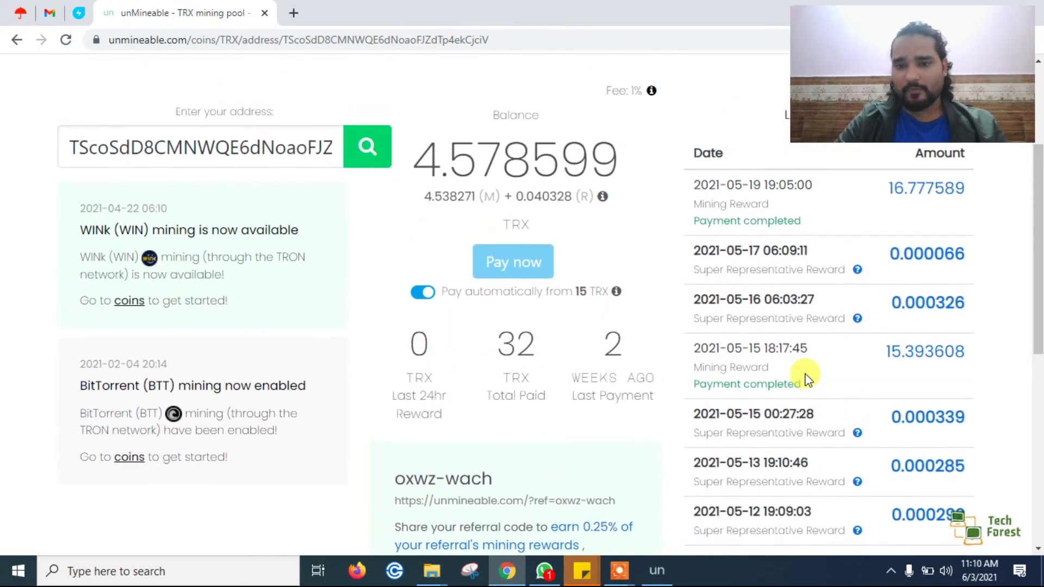
pyautogui.moveTo(695, 344); pyautogui.dragTo(813, 346)
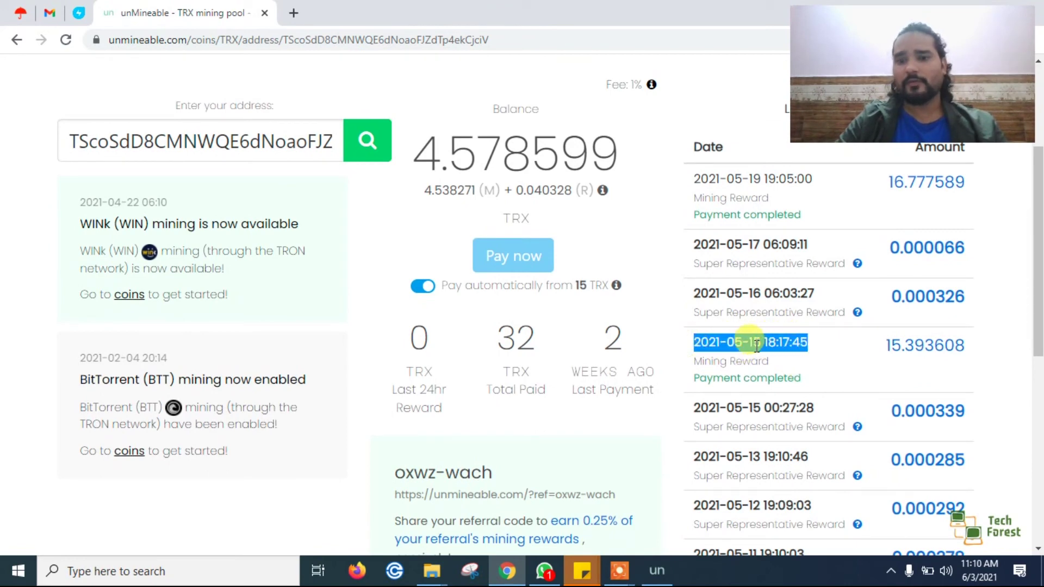
pyautogui.click(889, 380)
pyautogui.moveTo(872, 363); pyautogui.dragTo(960, 344)
pyautogui.click(1020, 361)
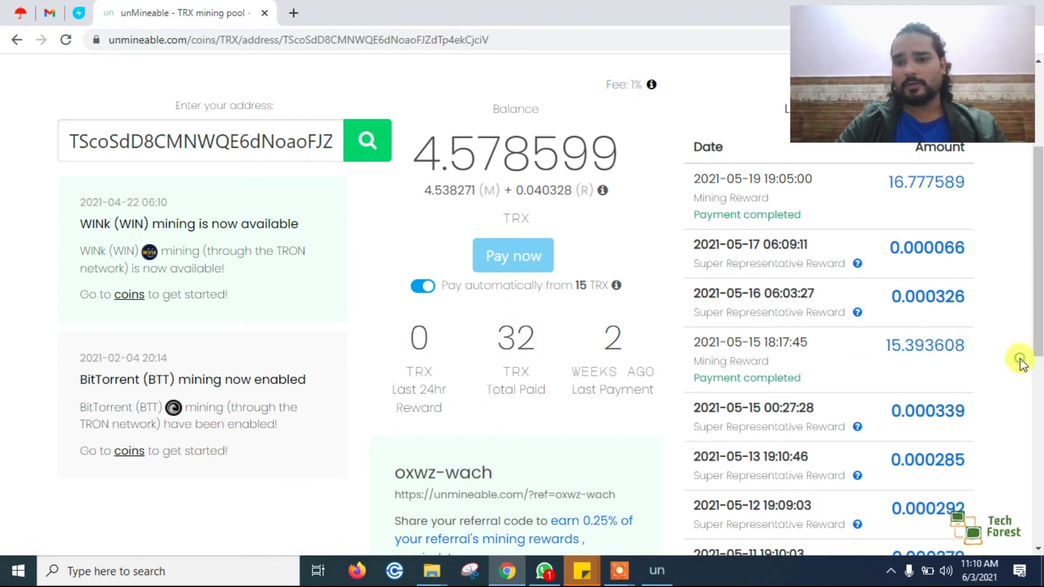
# Review the Super Representative Reward payments dated 2021-05-10 through 2021-05-15
pyautogui.scroll(-2, 1018, 361)
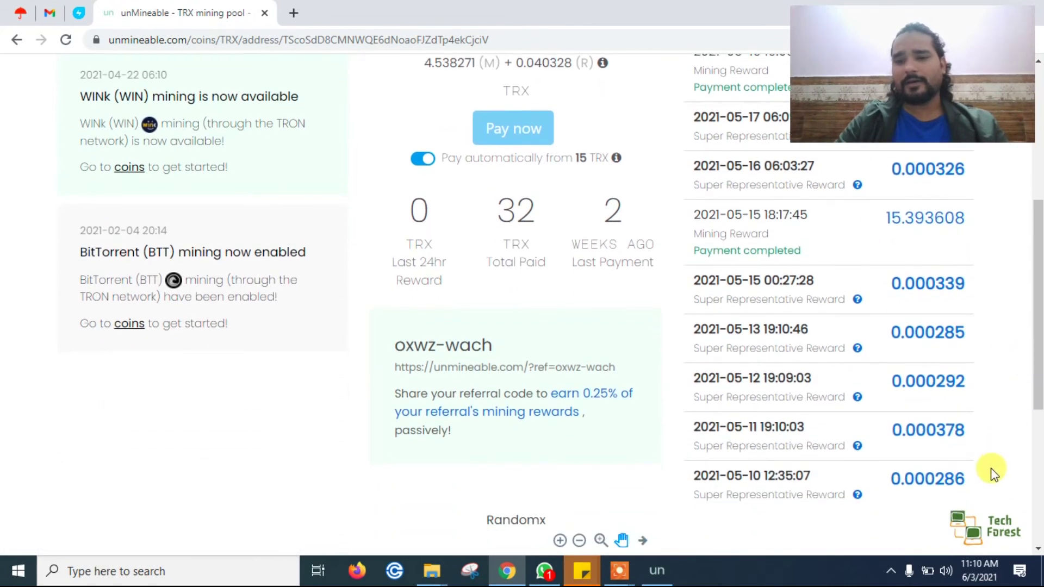
pyautogui.moveTo(978, 489); pyautogui.dragTo(890, 299)
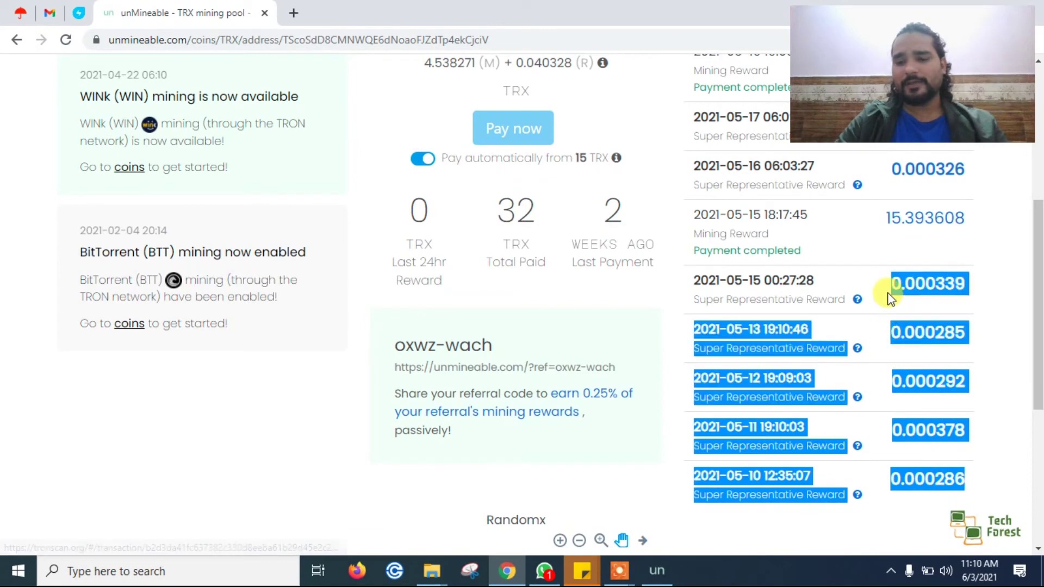
pyautogui.click(998, 344)
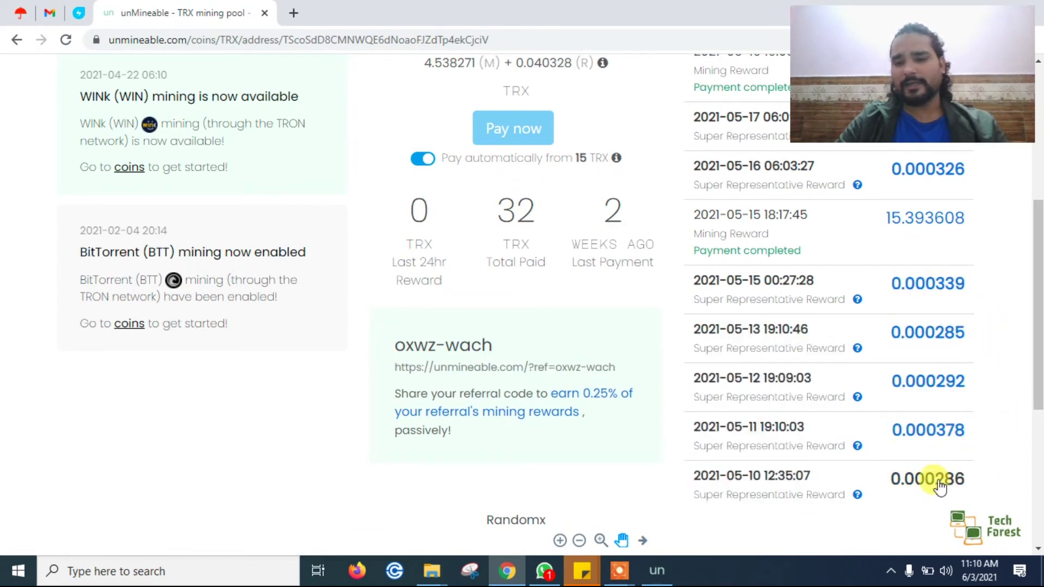
pyautogui.scroll(1, 991, 456)
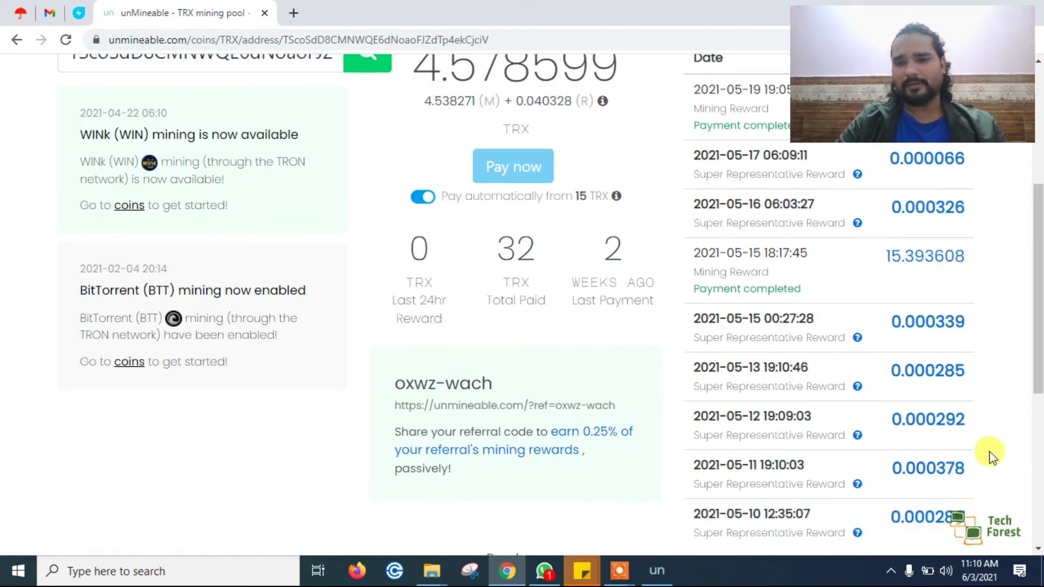
pyautogui.scroll(-2, 991, 457)
pyautogui.moveTo(990, 454); pyautogui.dragTo(927, 262)
pyautogui.click(1007, 268)
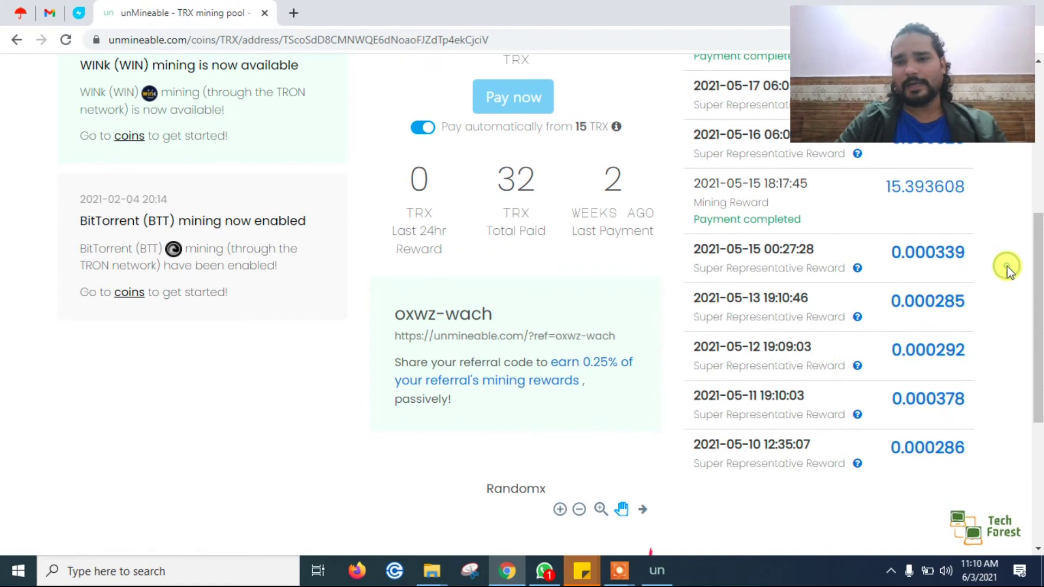
# Compare the mining reward payments of 2021-05-15 and 2021-05-19 by date and check the amount of the newer one
pyautogui.scroll(2, 1008, 269)
pyautogui.scroll(2, 1007, 268)
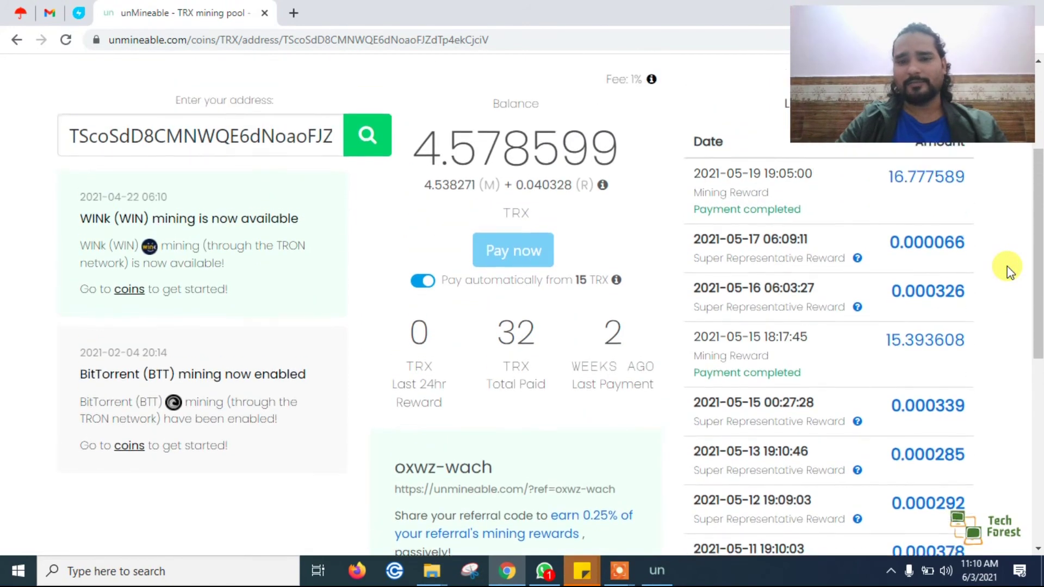
pyautogui.scroll(-2, 1008, 268)
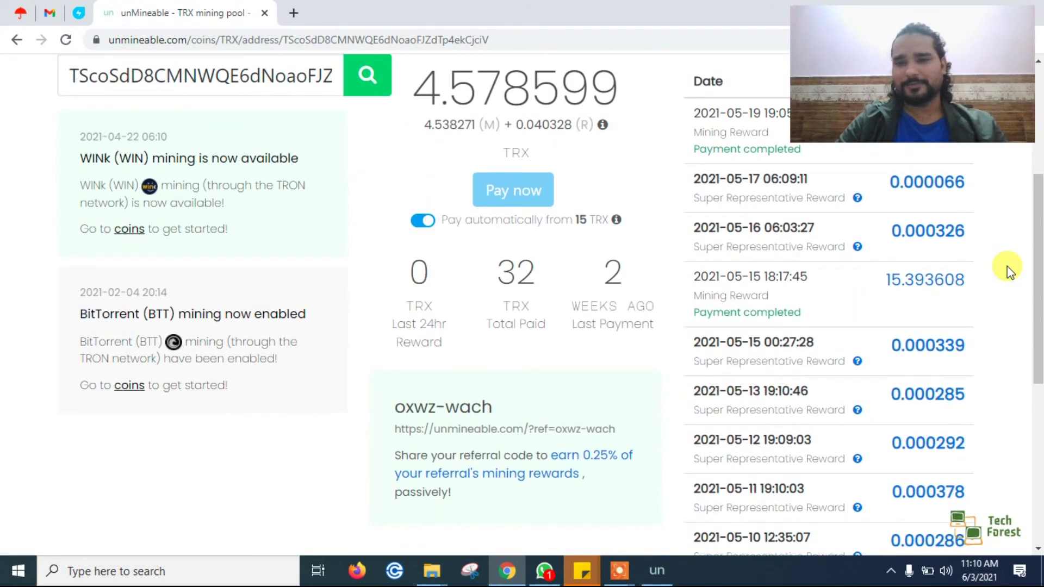
pyautogui.scroll(2, 1007, 268)
pyautogui.scroll(-1, 1007, 268)
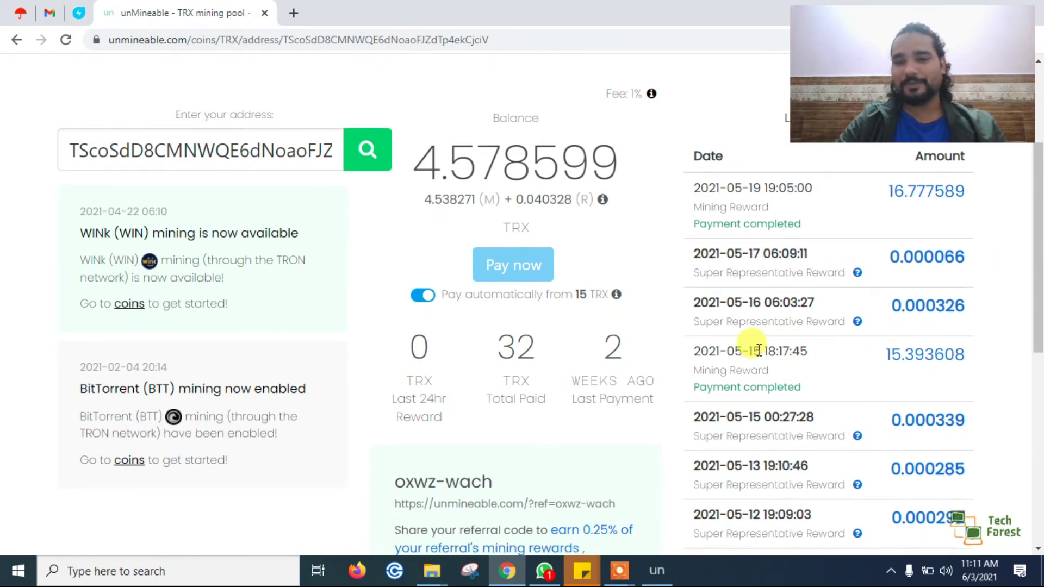
pyautogui.moveTo(731, 349); pyautogui.dragTo(800, 351)
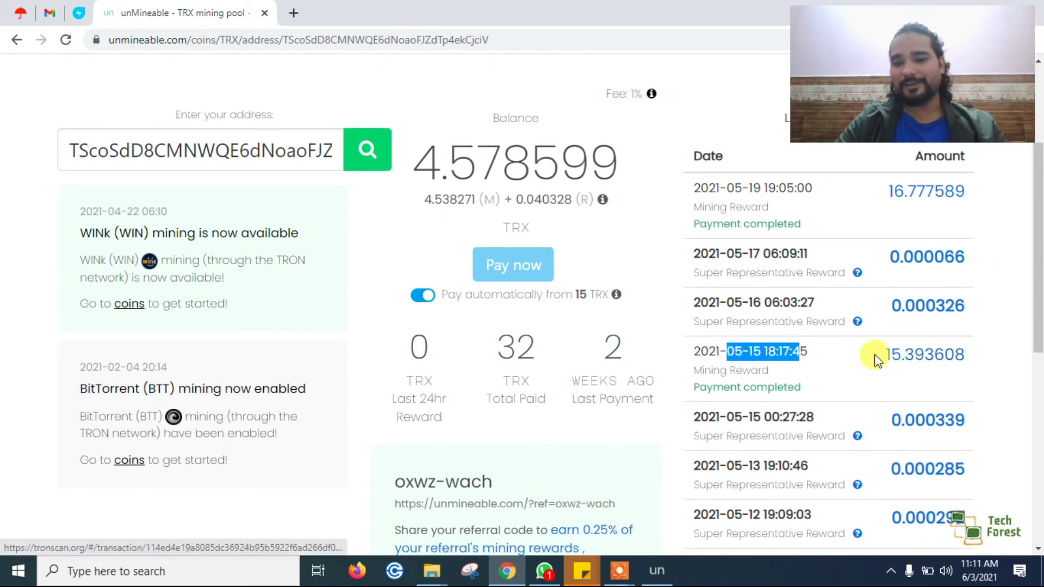
pyautogui.scroll(2, 1000, 340)
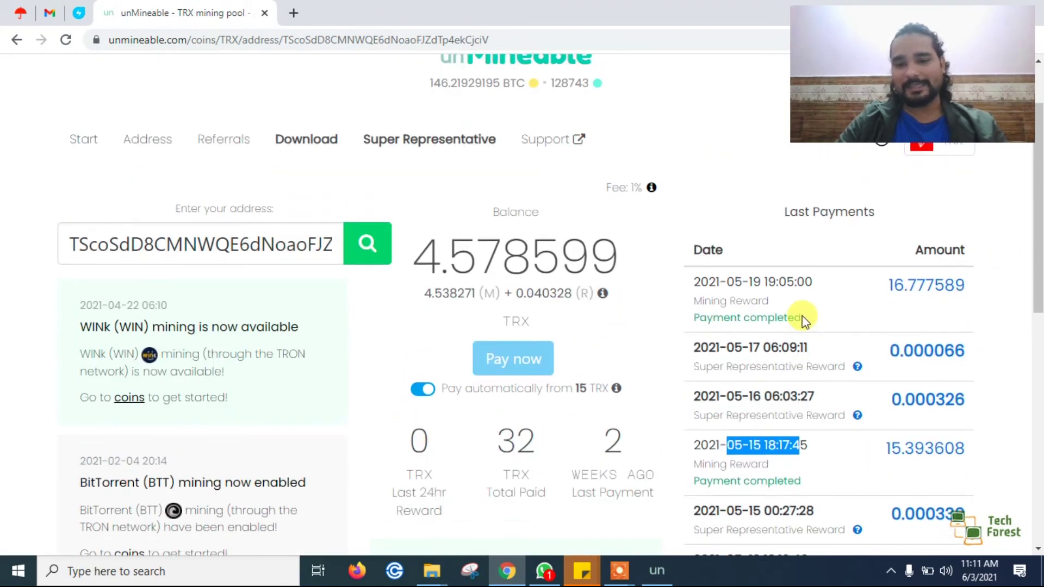
pyautogui.moveTo(760, 281); pyautogui.dragTo(725, 282)
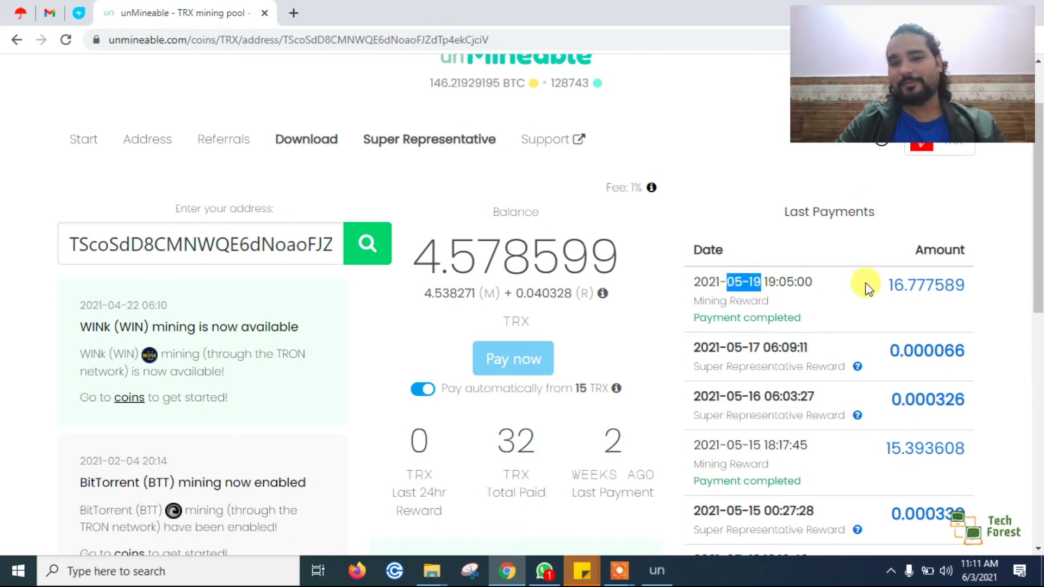
pyautogui.moveTo(870, 284); pyautogui.dragTo(965, 280)
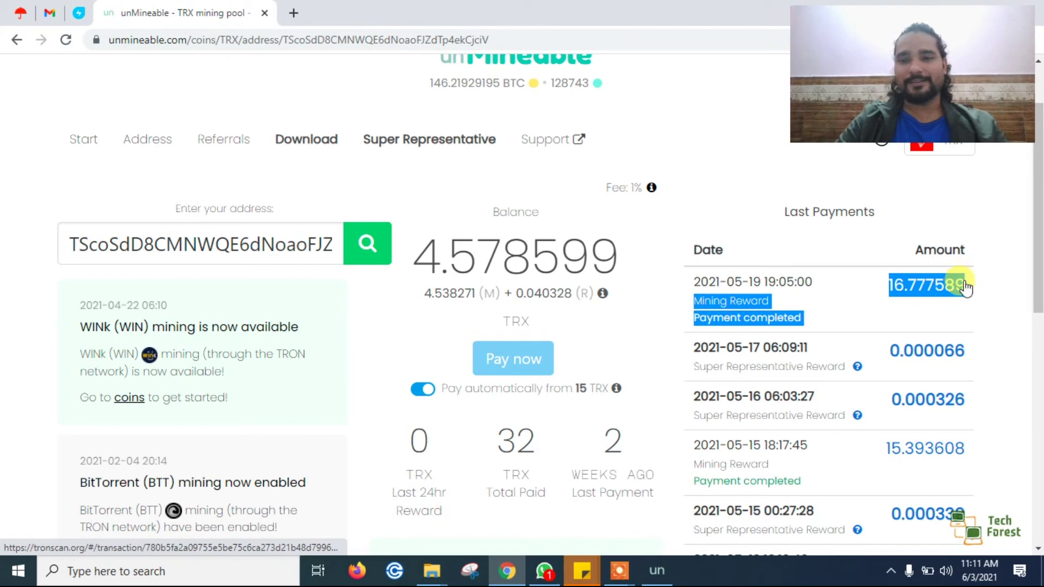
pyautogui.click(989, 294)
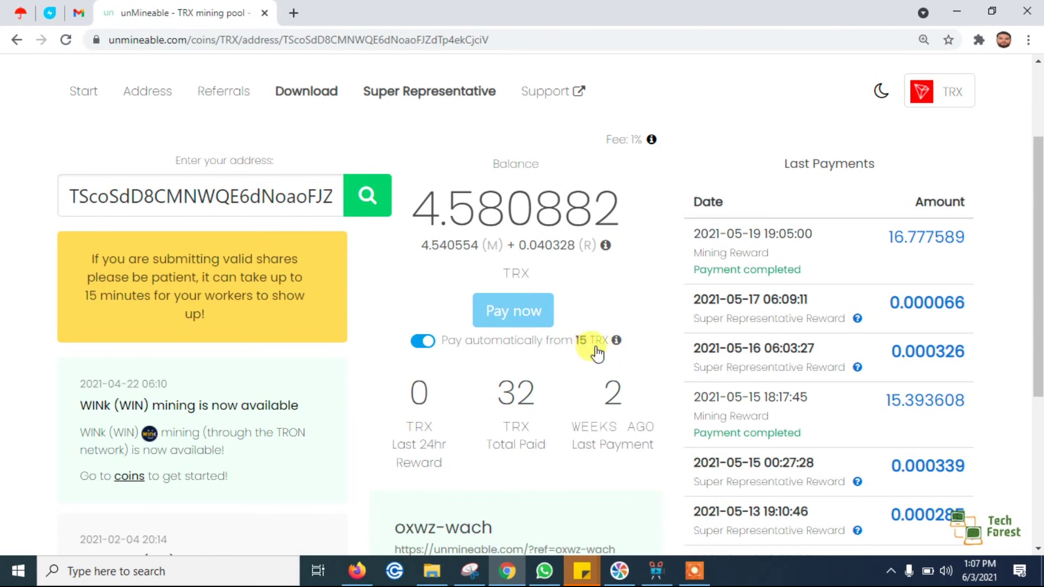
# Check the current TRX balance and read the information note on the automatic payout schedule
pyautogui.moveTo(420, 208); pyautogui.dragTo(473, 206)
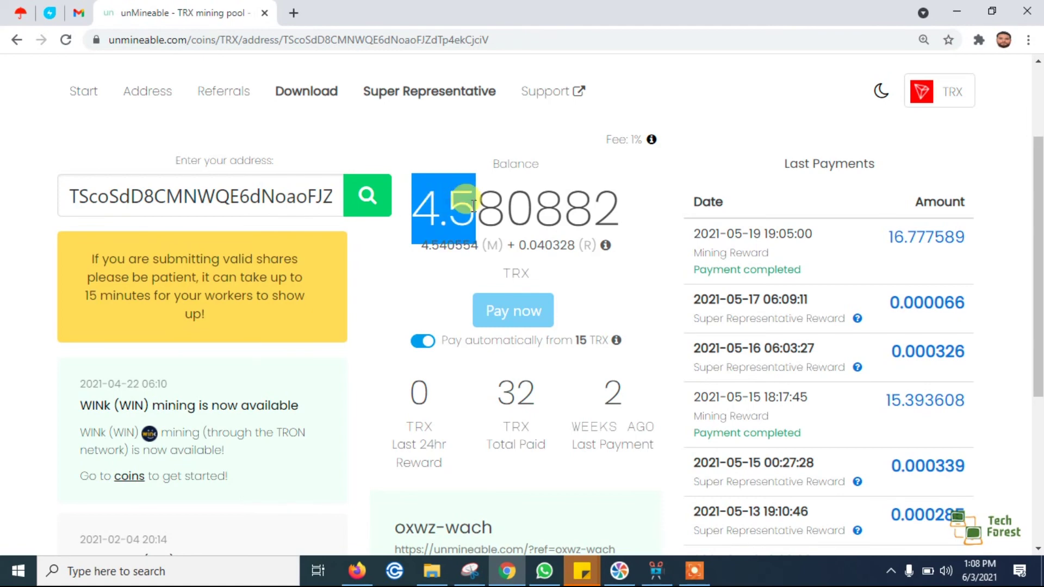
pyautogui.click(638, 197)
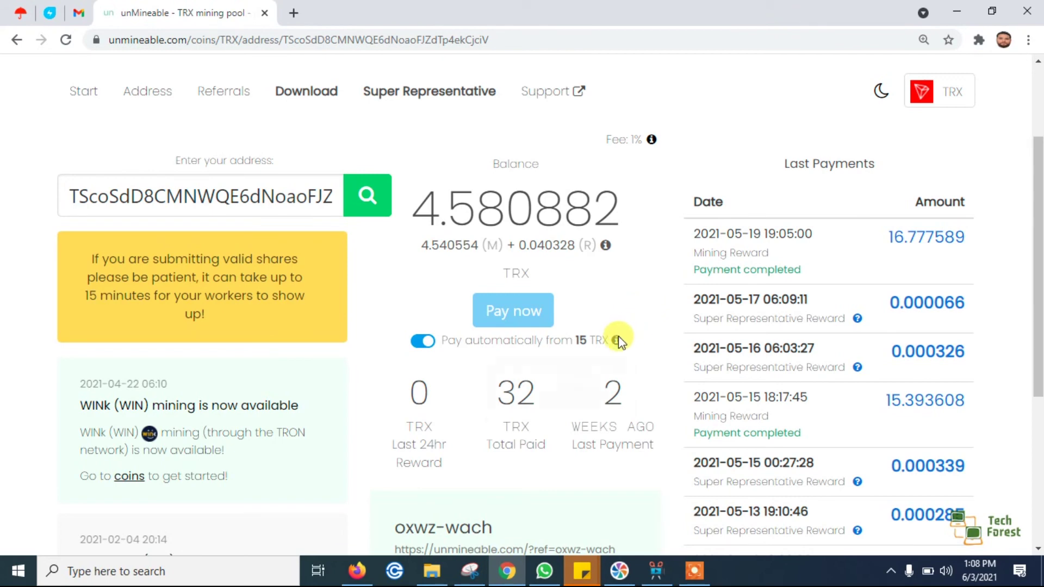
pyautogui.moveTo(617, 340)
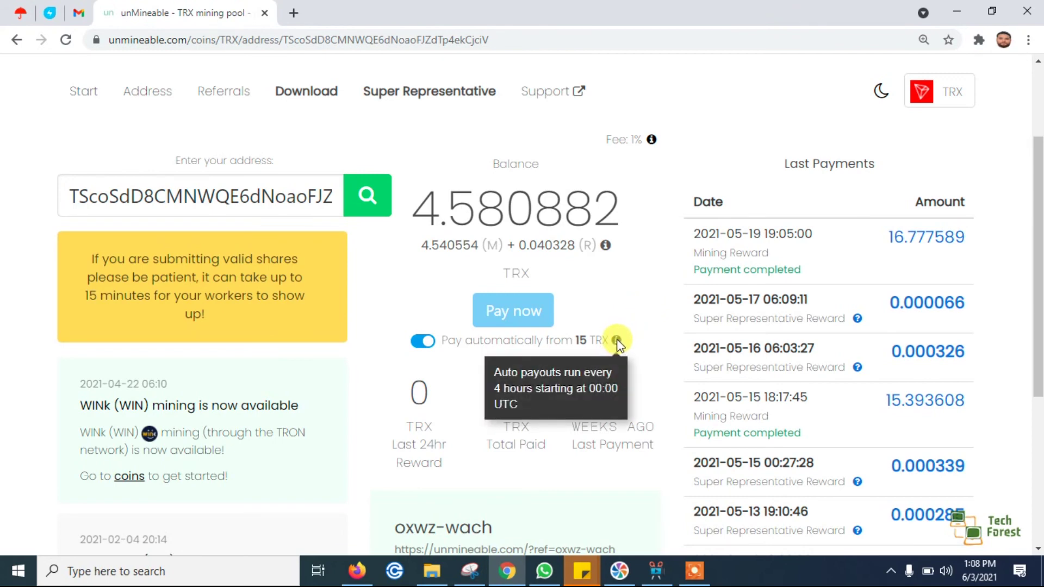